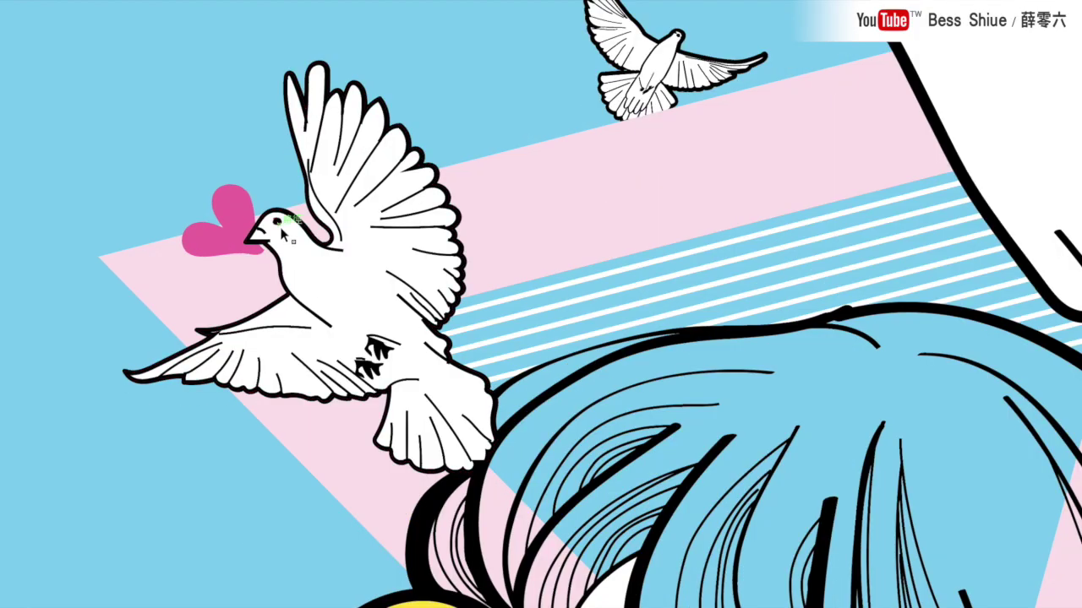
- Move the dove-and-heart group slightly left and ungroup it
{"action": "left_click", "coordinate": [286, 239]}
{"action": "mouse_move", "coordinate": [286, 240]}
{"action": "left_mouse_down"}
{"action": "mouse_move", "coordinate": [235, 261]}
{"action": "mouse_move", "coordinate": [251, 203]}
{"action": "left_mouse_up"}
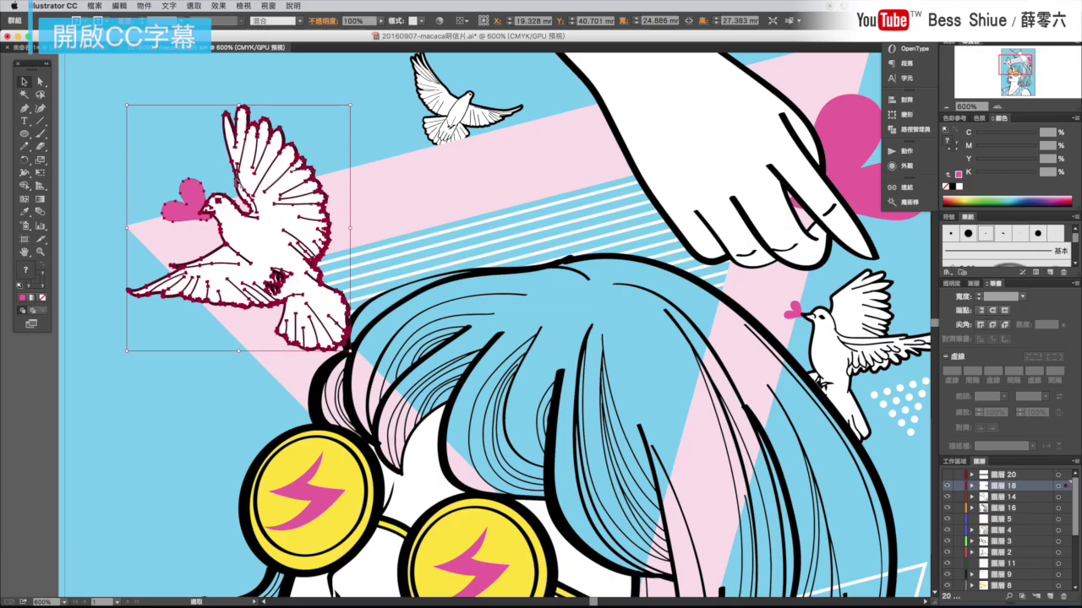
{"action": "right_click", "coordinate": [258, 210]}
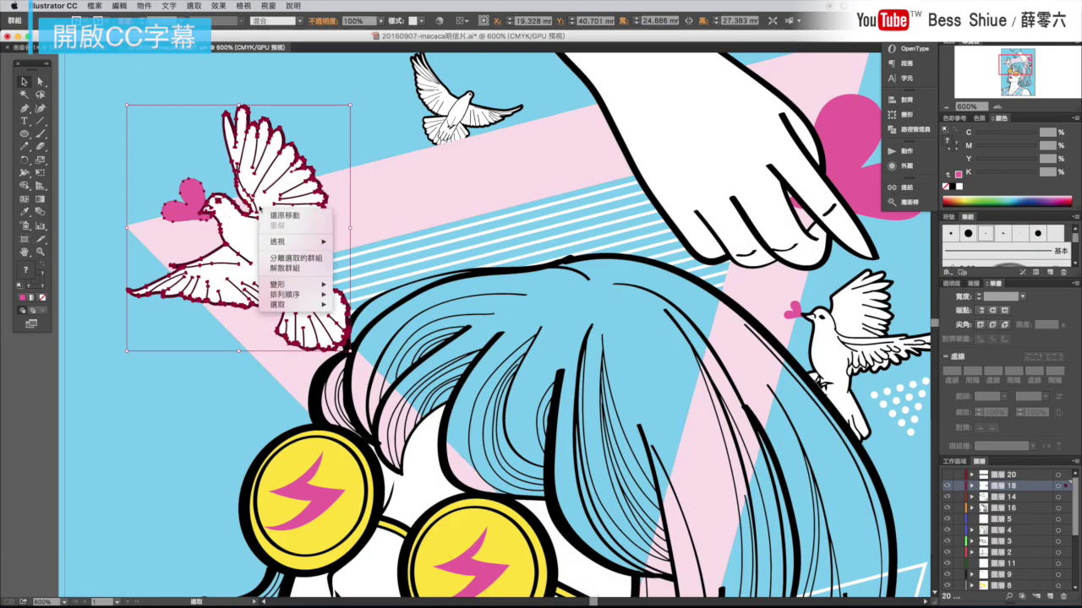
{"action": "left_click", "coordinate": [280, 268]}
- Select the heart on its own, then regroup dove and heart and deselect
{"action": "left_click", "coordinate": [333, 258]}
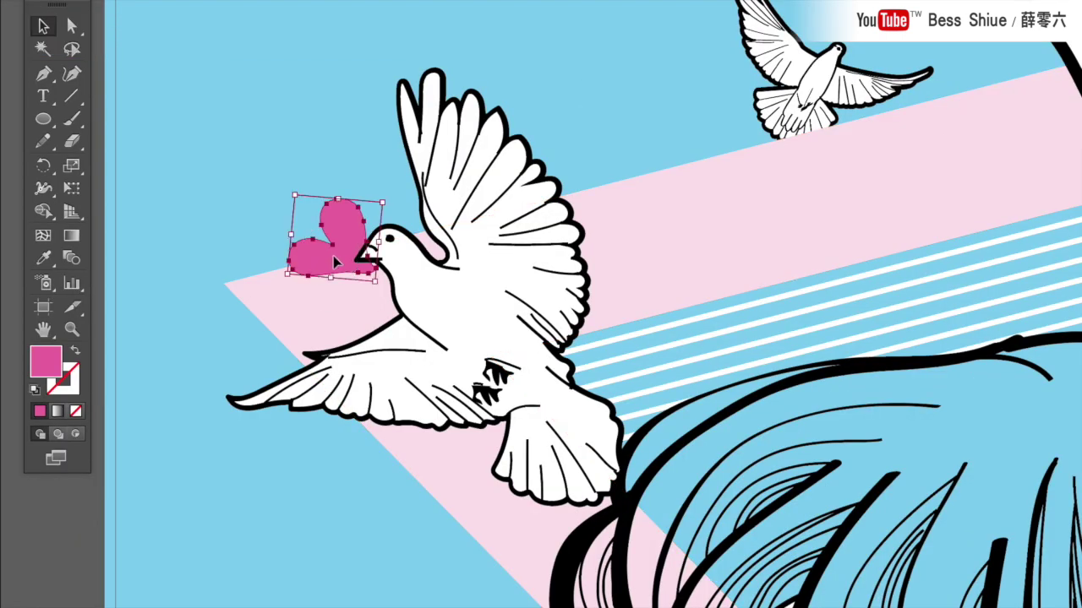
{"action": "left_click", "coordinate": [420, 311], "text": "shift"}
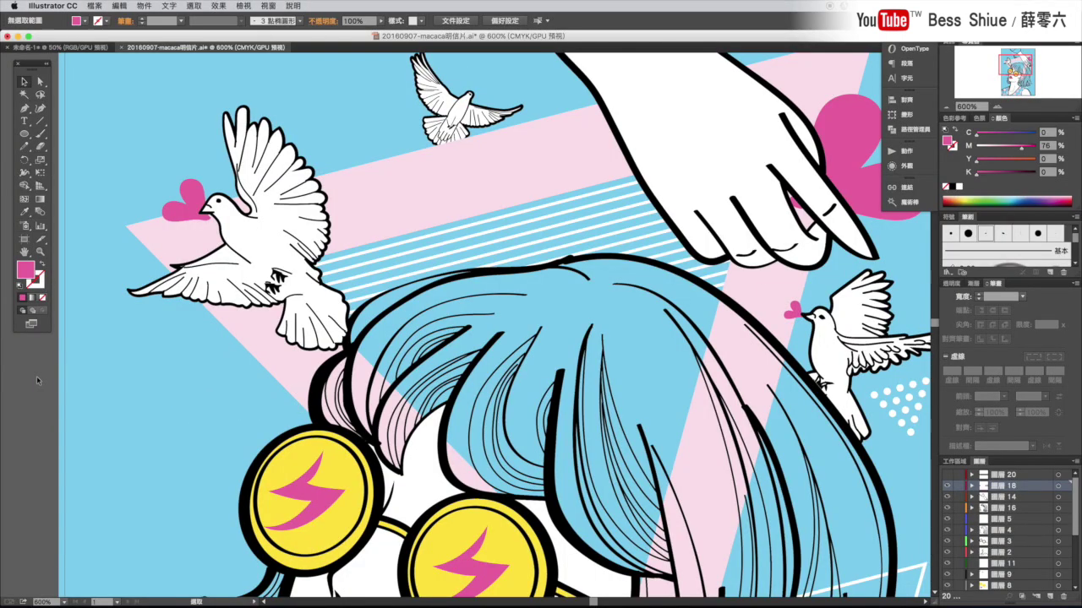
{"action": "key", "text": "ctrl+g"}
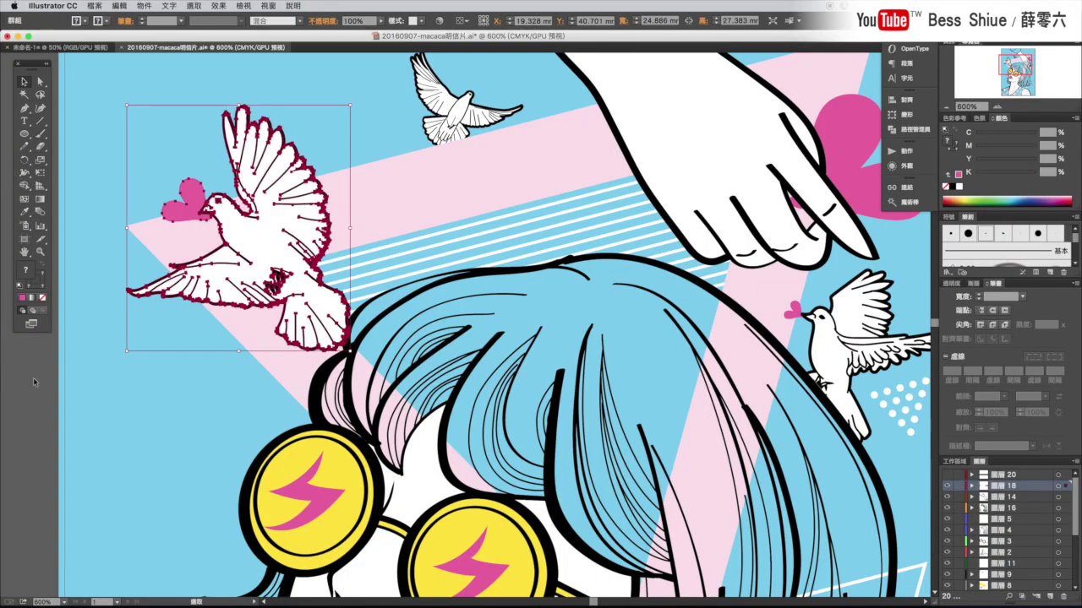
{"action": "key", "text": "ctrl+shift+a"}
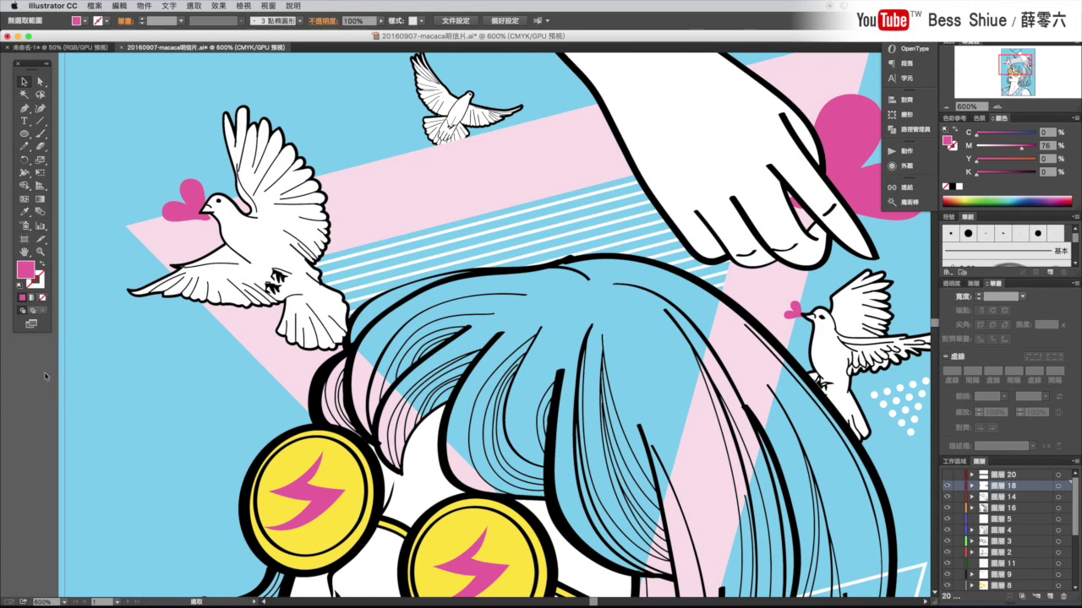
- Select only the heart inside the dove group and recolour it green, then pinkish purple
{"action": "left_click", "coordinate": [178, 216]}
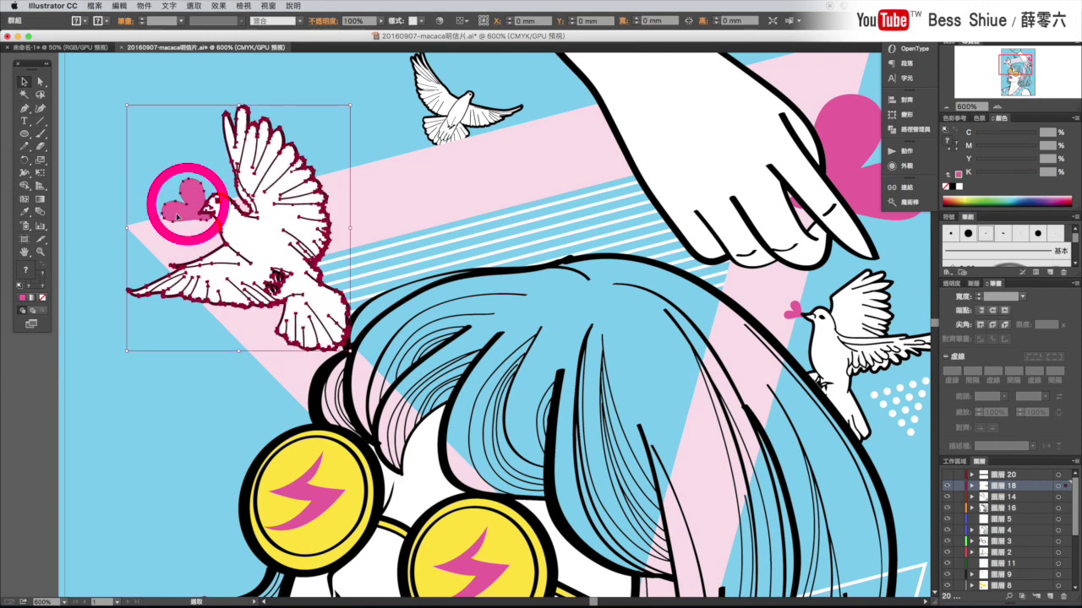
{"action": "key", "text": "ctrl+shift+a"}
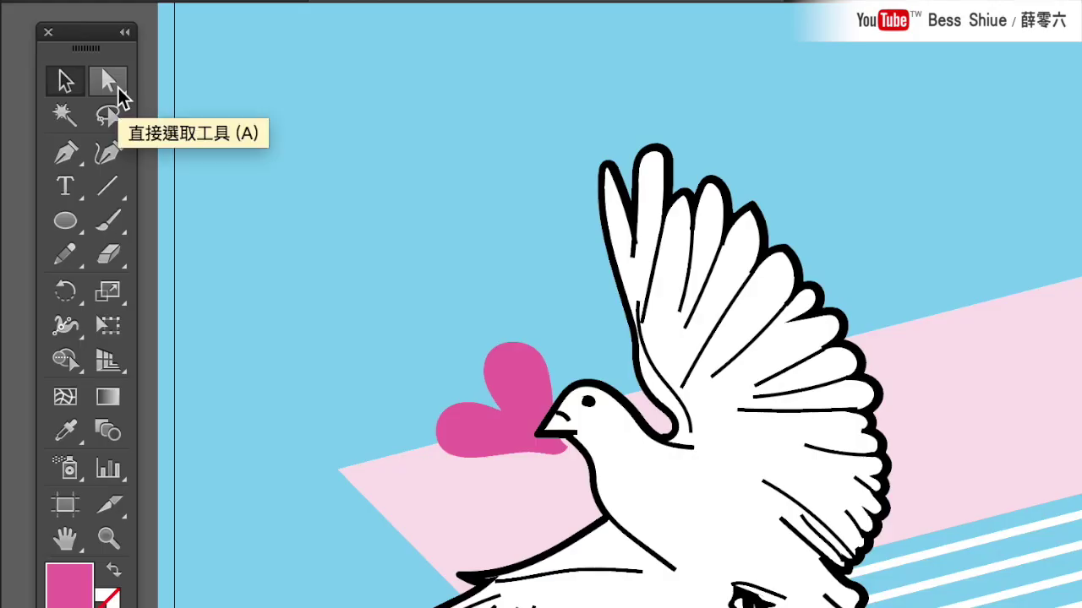
{"action": "left_click", "coordinate": [119, 88]}
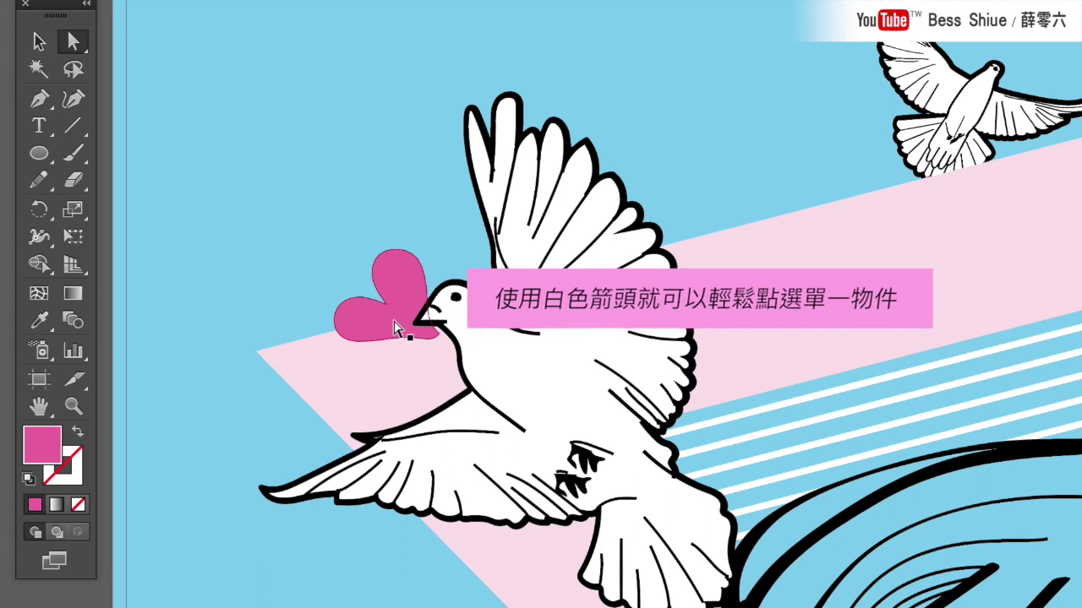
{"action": "left_click", "coordinate": [395, 327]}
{"action": "left_click", "coordinate": [778, 362]}
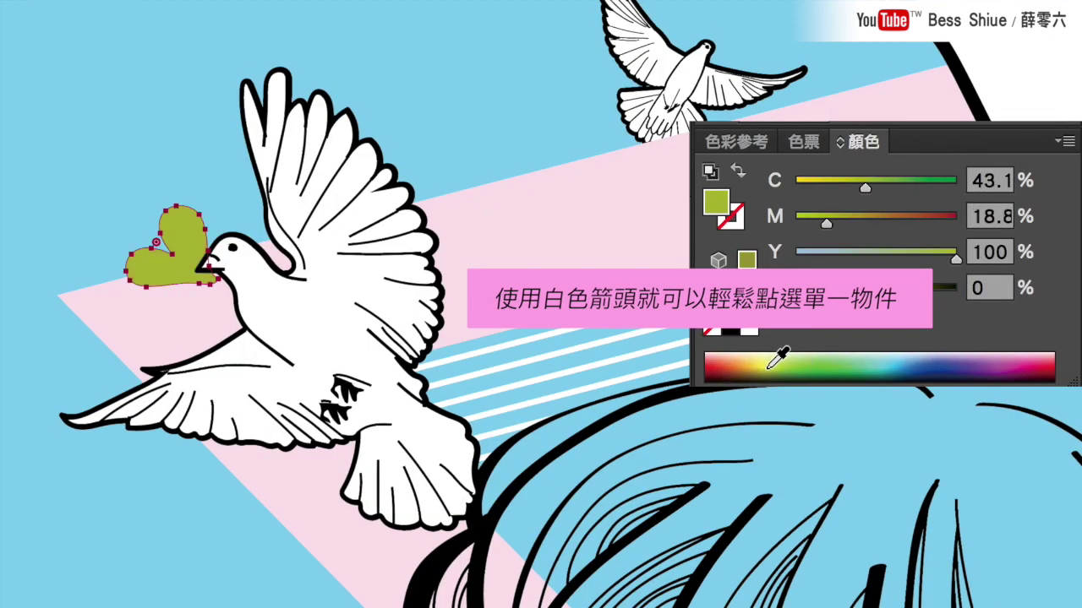
{"action": "left_click", "coordinate": [1006, 360]}
{"action": "left_click", "coordinate": [824, 362]}
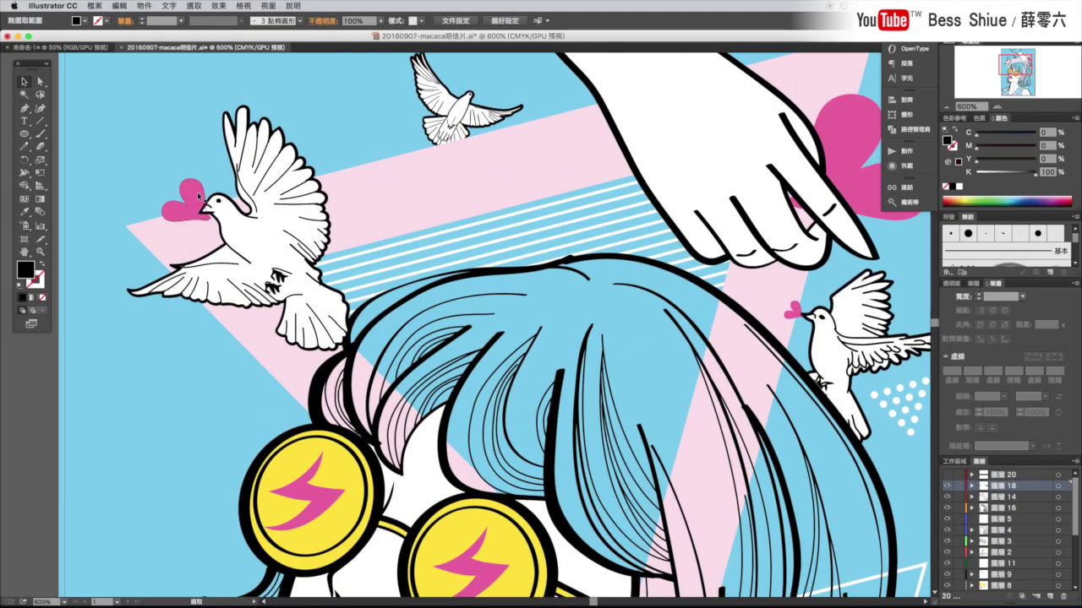
- Select the dove's white body path on its own and remove it with Edit > Clear
{"action": "left_click", "coordinate": [226, 252]}
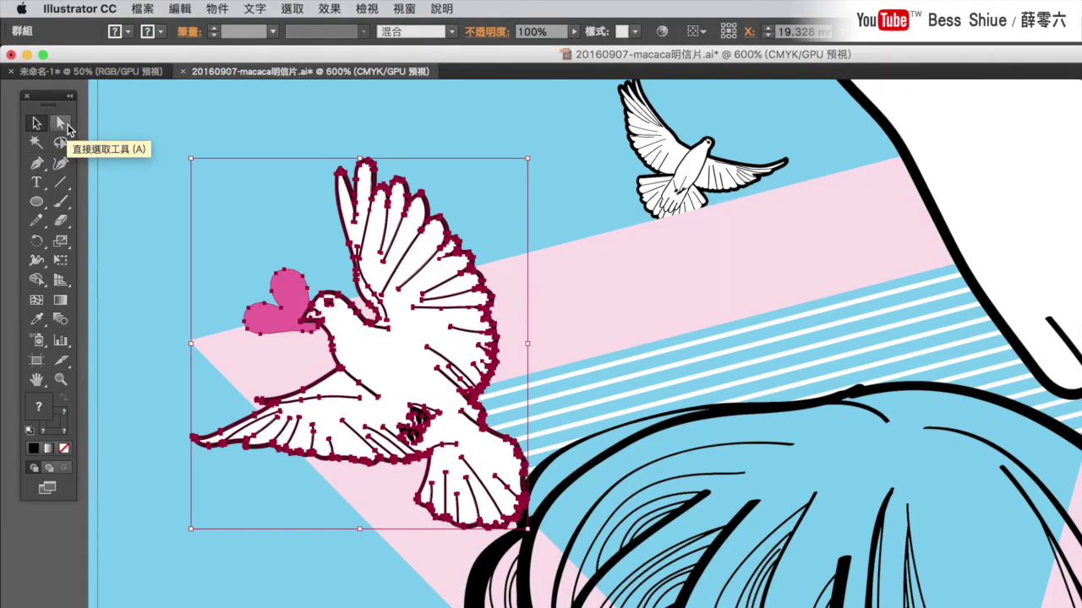
{"action": "left_click", "coordinate": [66, 126]}
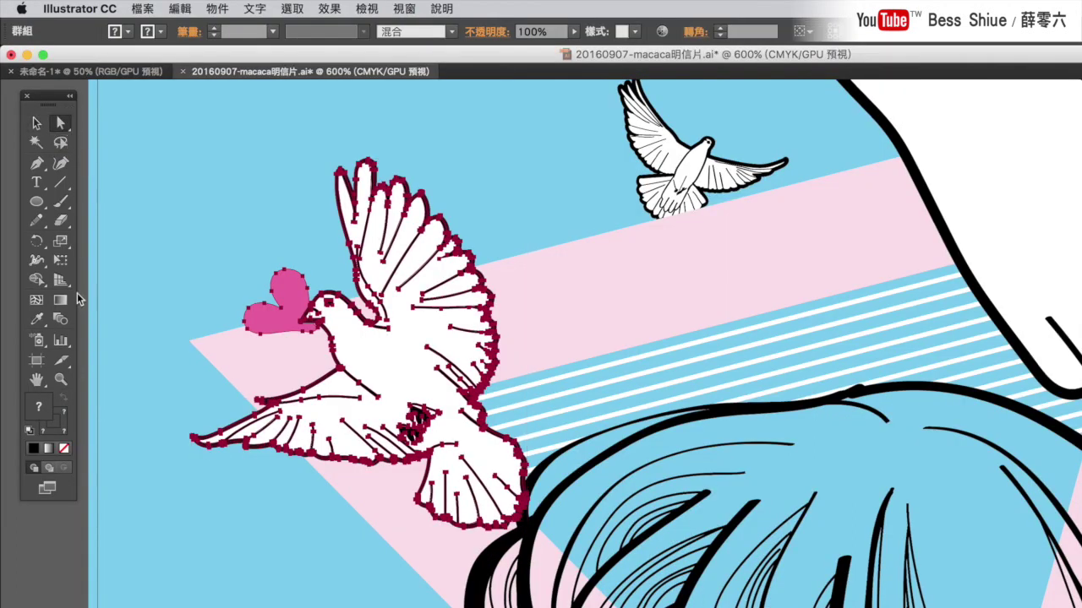
{"action": "left_click", "coordinate": [63, 559]}
{"action": "left_click", "coordinate": [394, 365]}
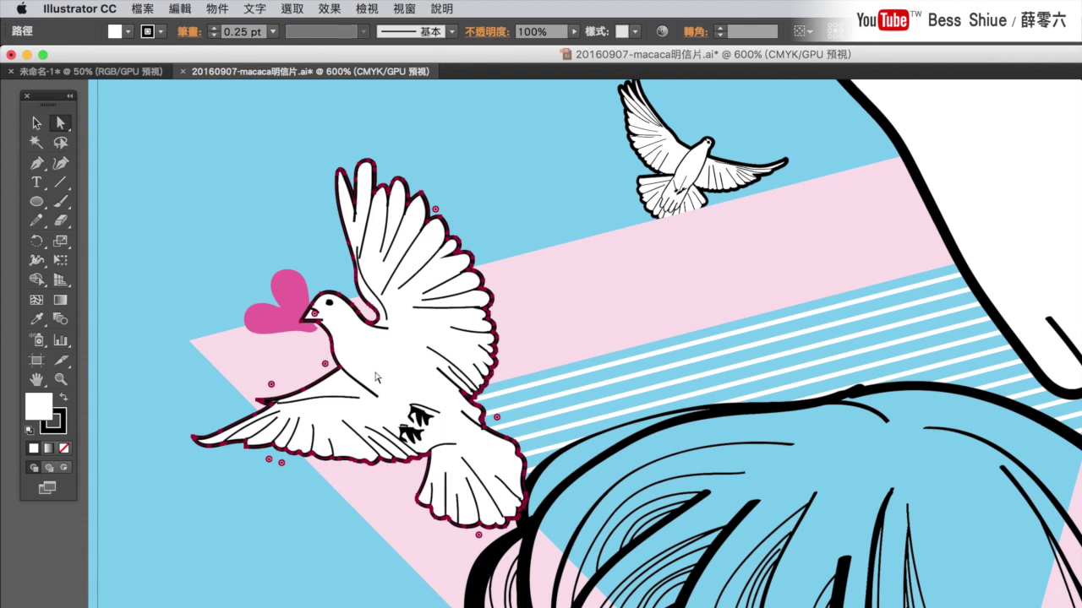
{"action": "left_click", "coordinate": [184, 7]}
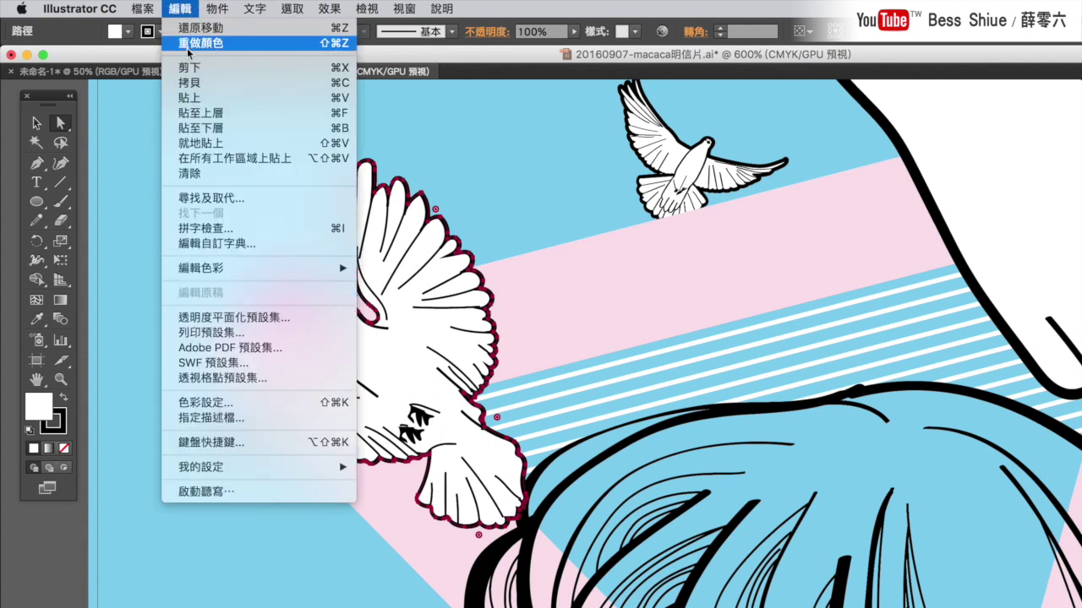
{"action": "left_click", "coordinate": [195, 172]}
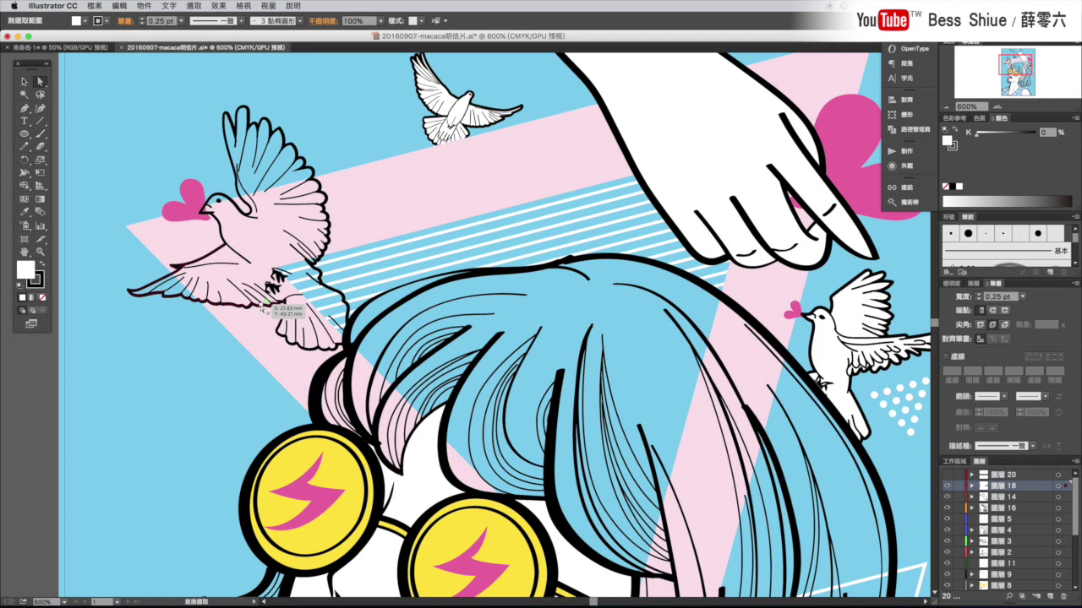
- Clear the selection around the dove with its white fill restored
{"action": "left_click_drag", "start_coordinate": [263, 306], "coordinate": [264, 307]}
{"action": "left_click", "coordinate": [56, 395]}
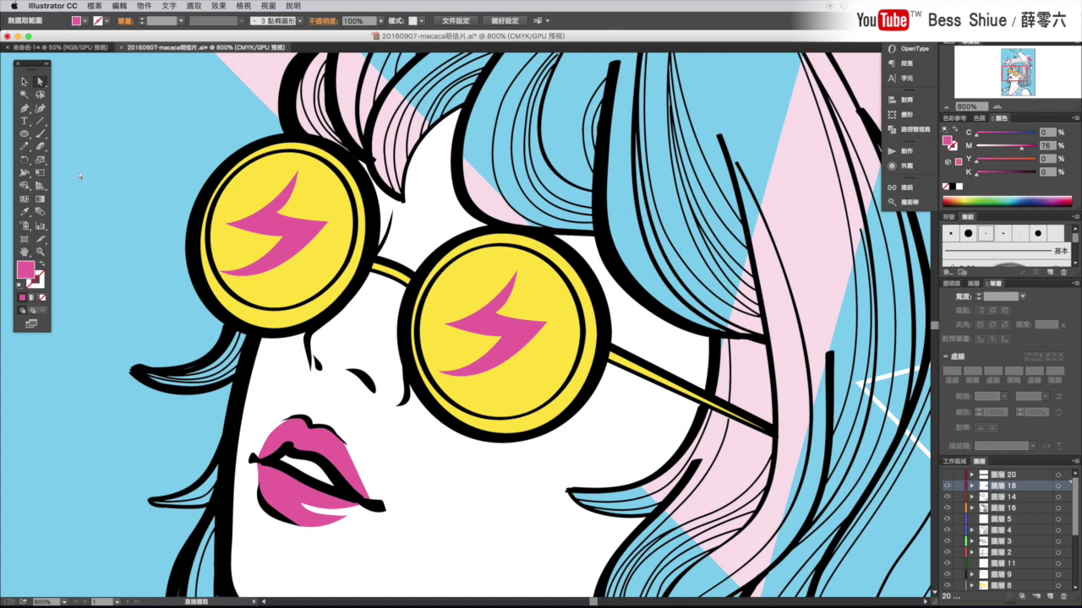
- Drag a direction handle on the right-lens pink lightning mark to reshape its lower curve
{"action": "key", "text": "b"}
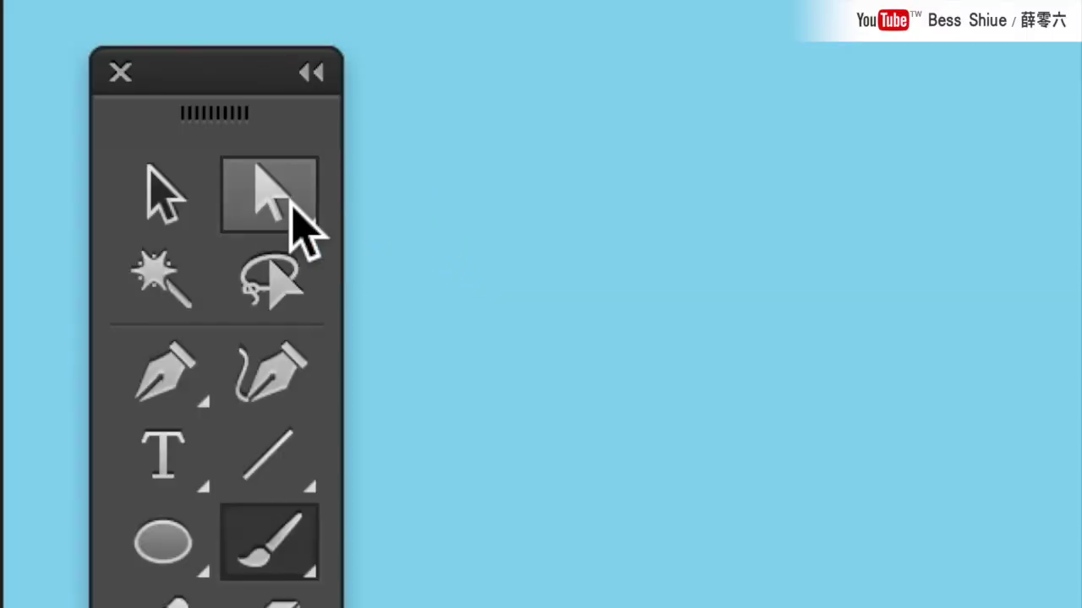
{"action": "left_click", "coordinate": [291, 206]}
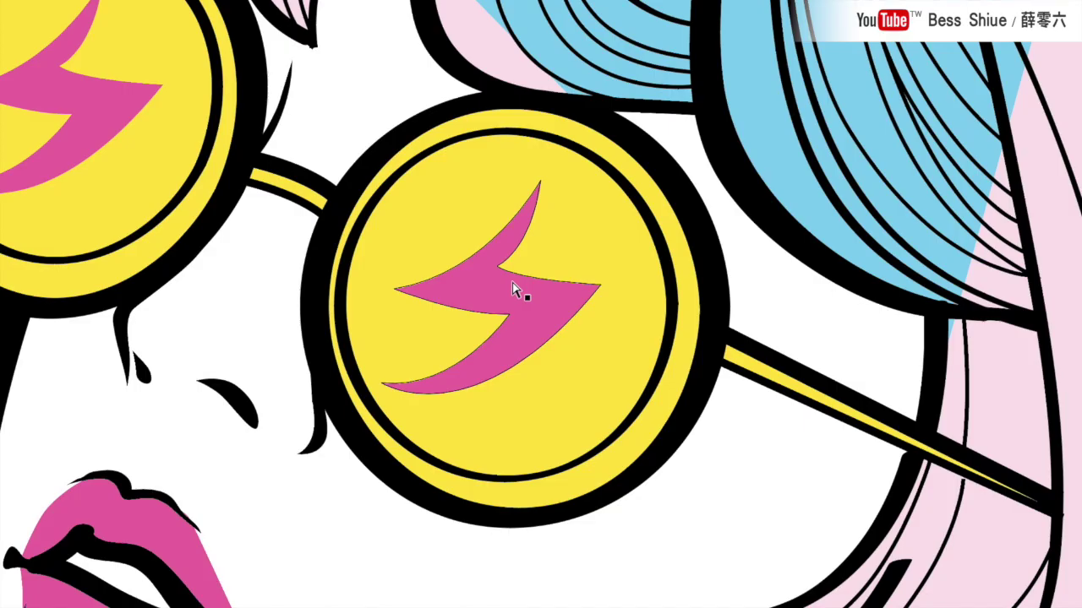
{"action": "left_click", "coordinate": [513, 286]}
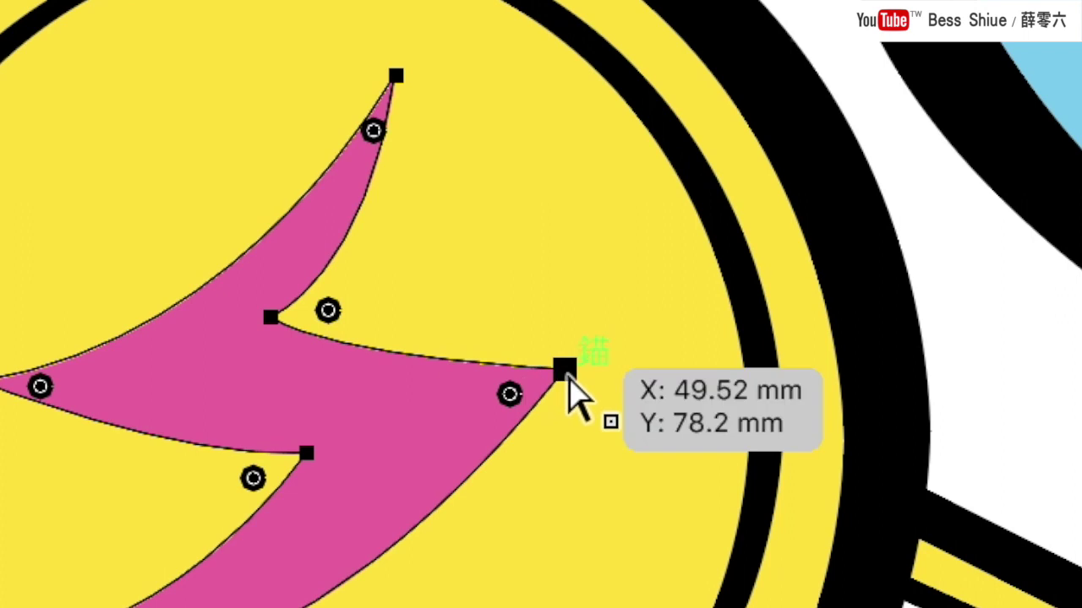
{"action": "left_click_drag", "start_coordinate": [600, 286], "coordinate": [474, 442]}
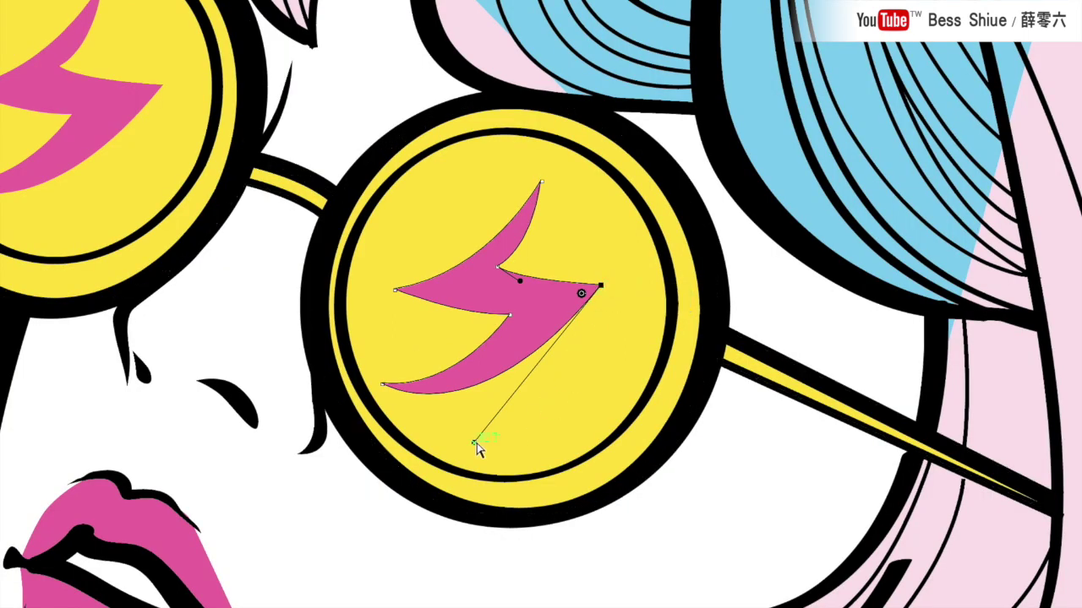
{"action": "left_click_drag", "start_coordinate": [474, 442], "coordinate": [540, 464]}
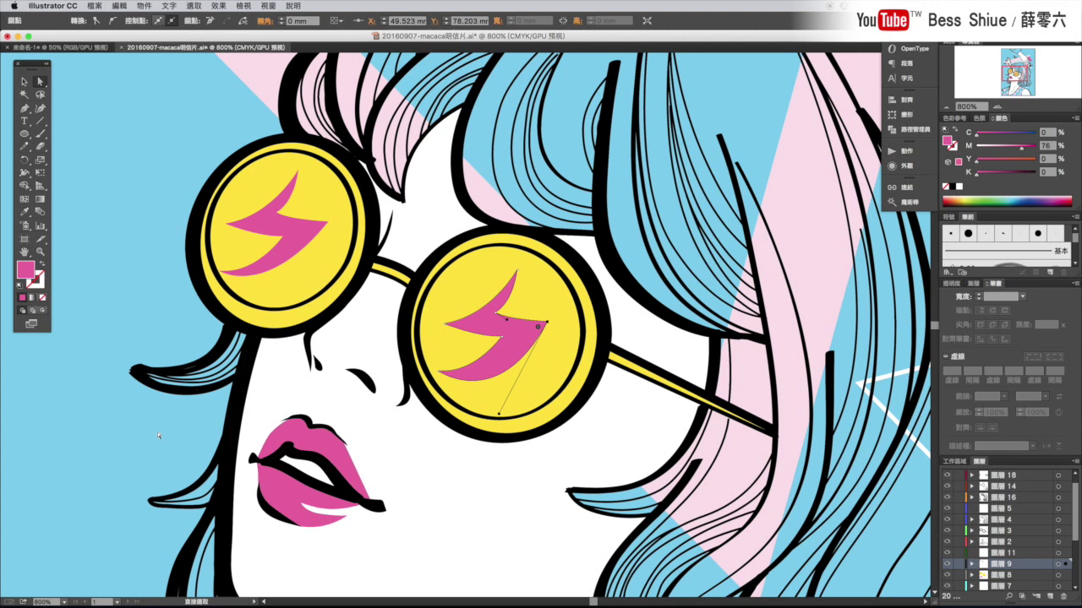
{"action": "left_click", "coordinate": [95, 438]}
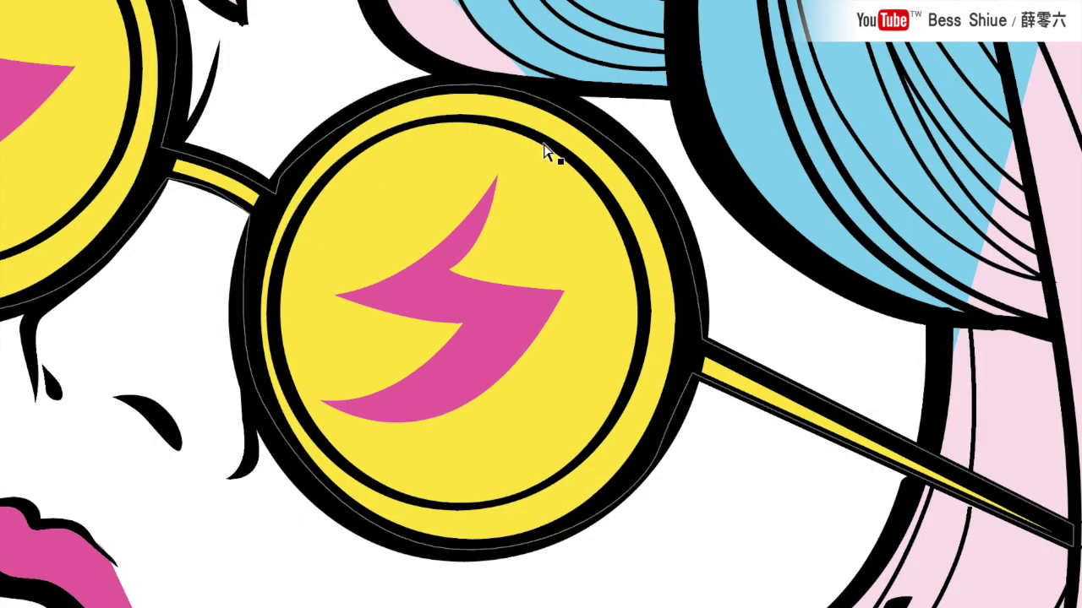
- Bend the right lens circle's top curve inward, then undo it
{"action": "left_click", "coordinate": [540, 255]}
{"action": "left_click", "coordinate": [552, 151]}
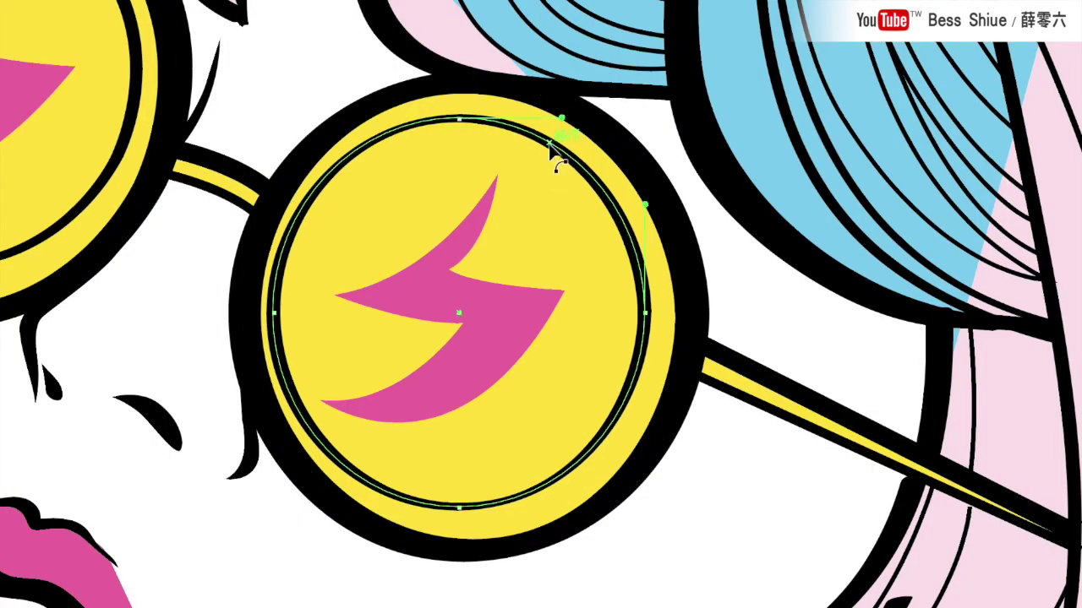
{"action": "left_click", "coordinate": [460, 119]}
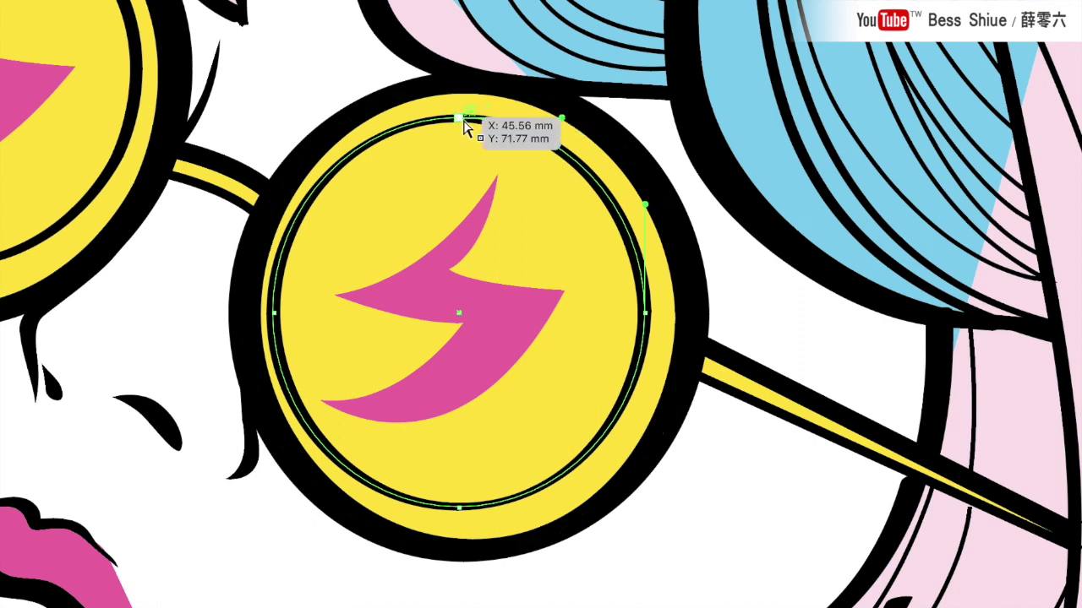
{"action": "mouse_move", "coordinate": [561, 117]}
{"action": "left_mouse_down"}
{"action": "mouse_move", "coordinate": [558, 230]}
{"action": "mouse_move", "coordinate": [580, 302]}
{"action": "left_mouse_up"}
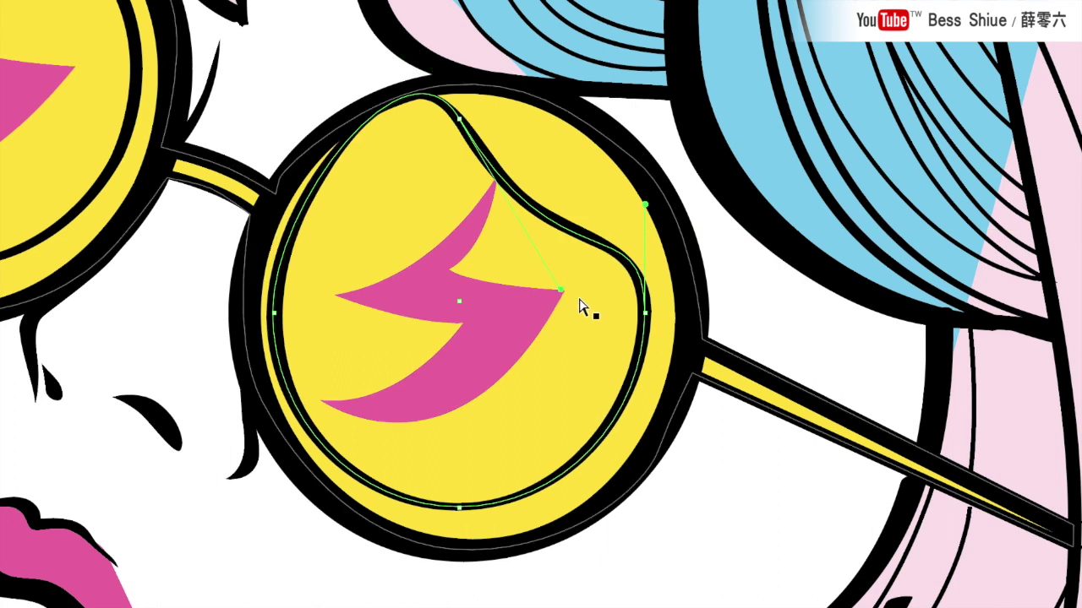
{"action": "key", "text": "ctrl+z"}
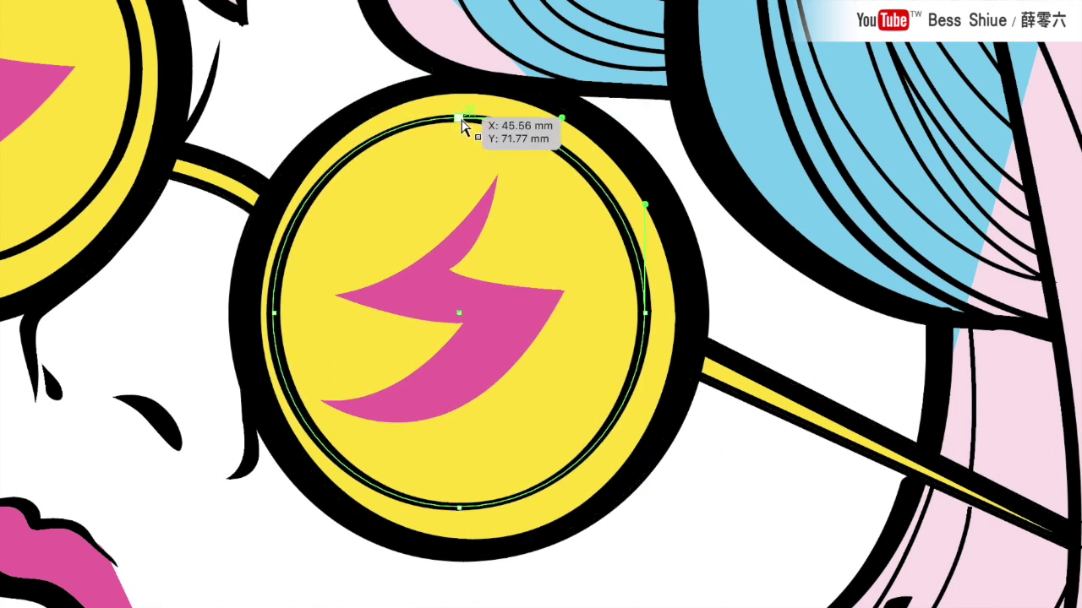
- Pull the lens's top anchor down to flatten it, then undo
{"action": "left_click", "coordinate": [459, 117]}
{"action": "left_click_drag", "start_coordinate": [461, 121], "coordinate": [467, 245]}
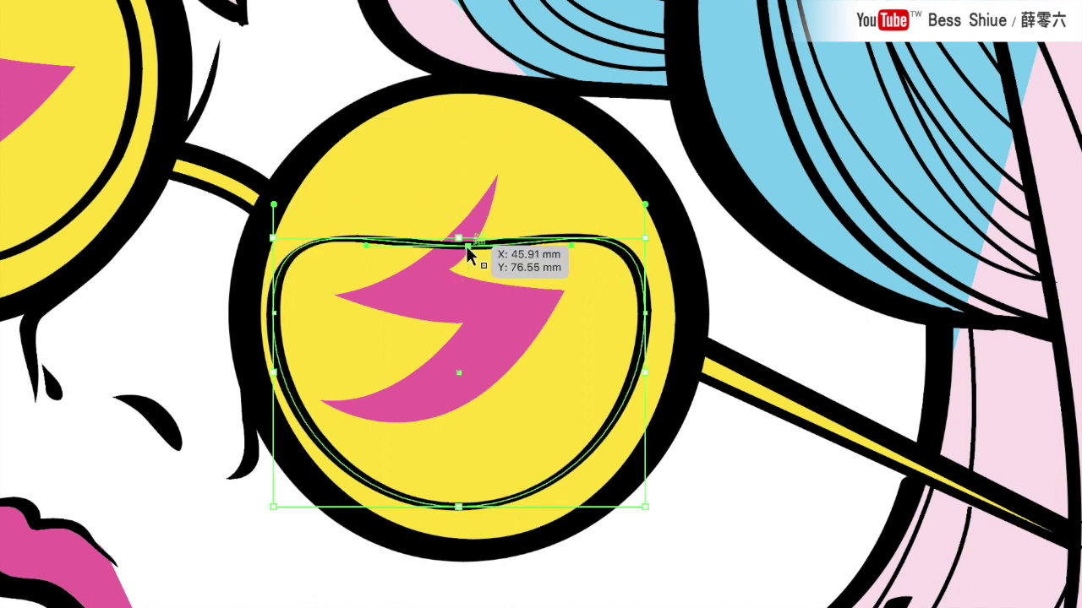
{"action": "key", "text": "ctrl+z"}
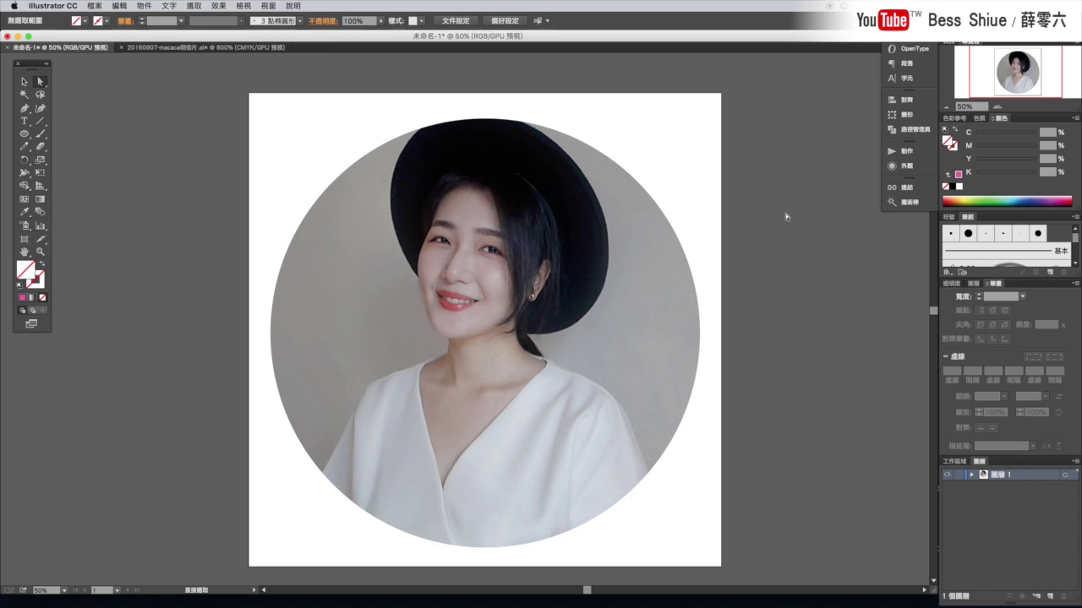
{"action": "key", "text": "v"}
{"action": "left_click", "coordinate": [515, 261]}
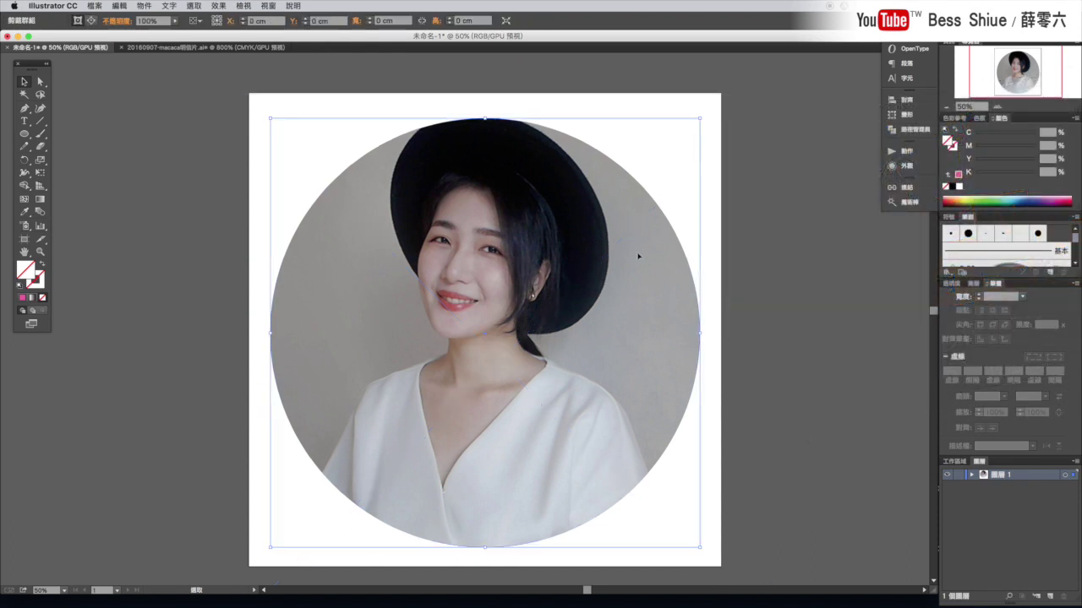
{"action": "right_click", "coordinate": [638, 253]}
{"action": "left_click", "coordinate": [659, 316]}
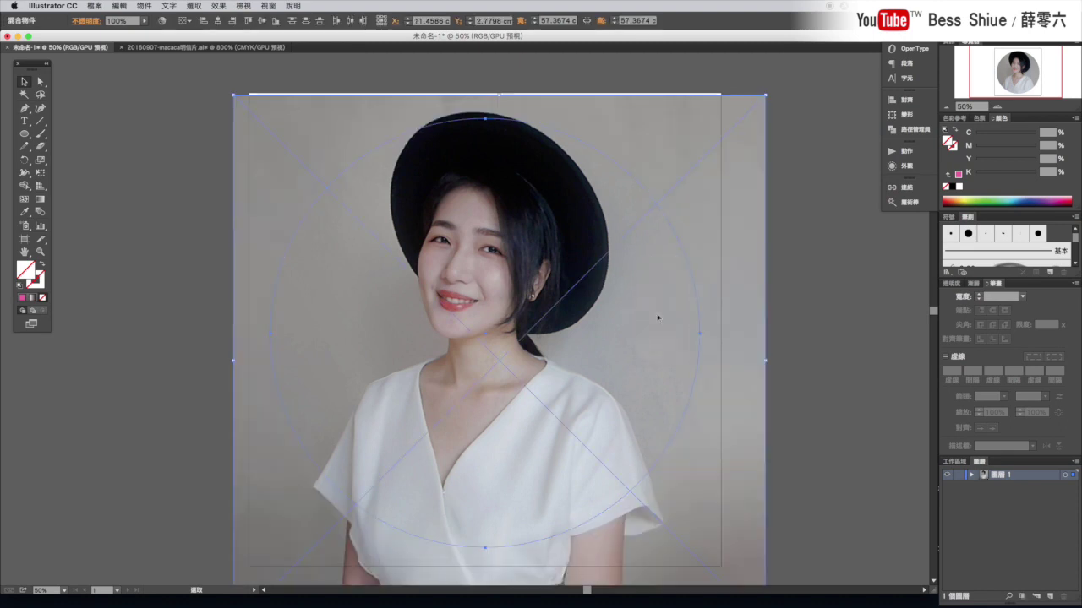
{"action": "key", "text": "ctrl+z"}
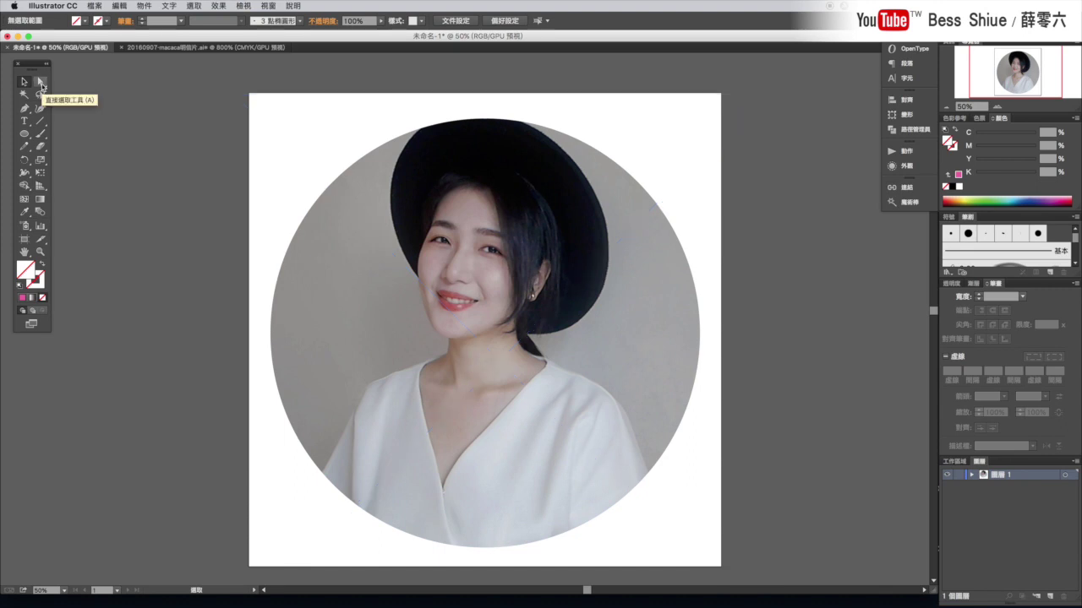
- Squeeze the circular portrait mask into a tall oval by dragging its left and right anchors inward
{"action": "left_click", "coordinate": [42, 85]}
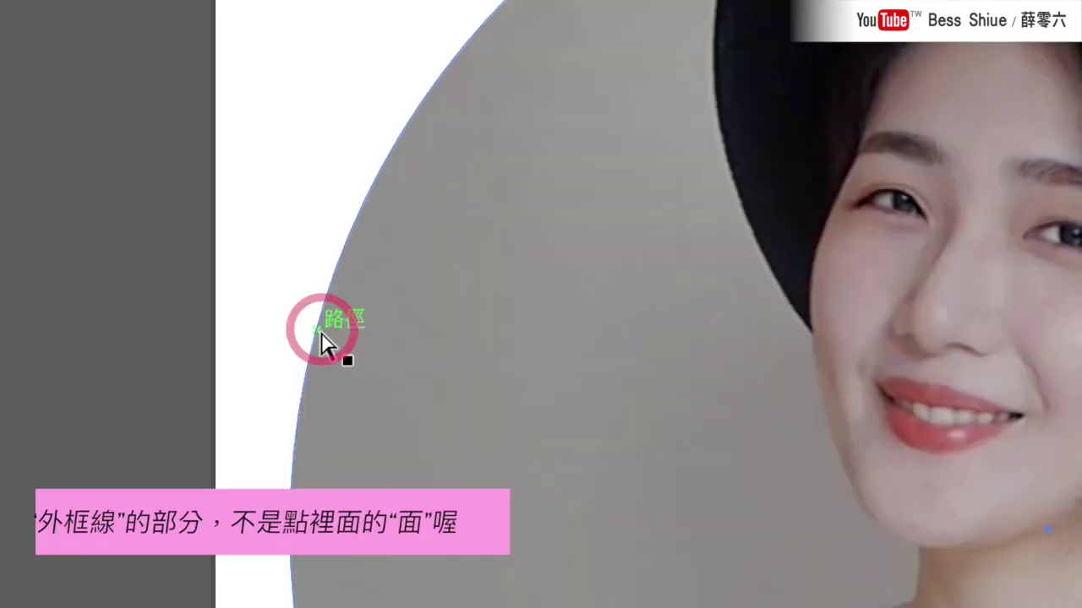
{"action": "left_click", "coordinate": [319, 331]}
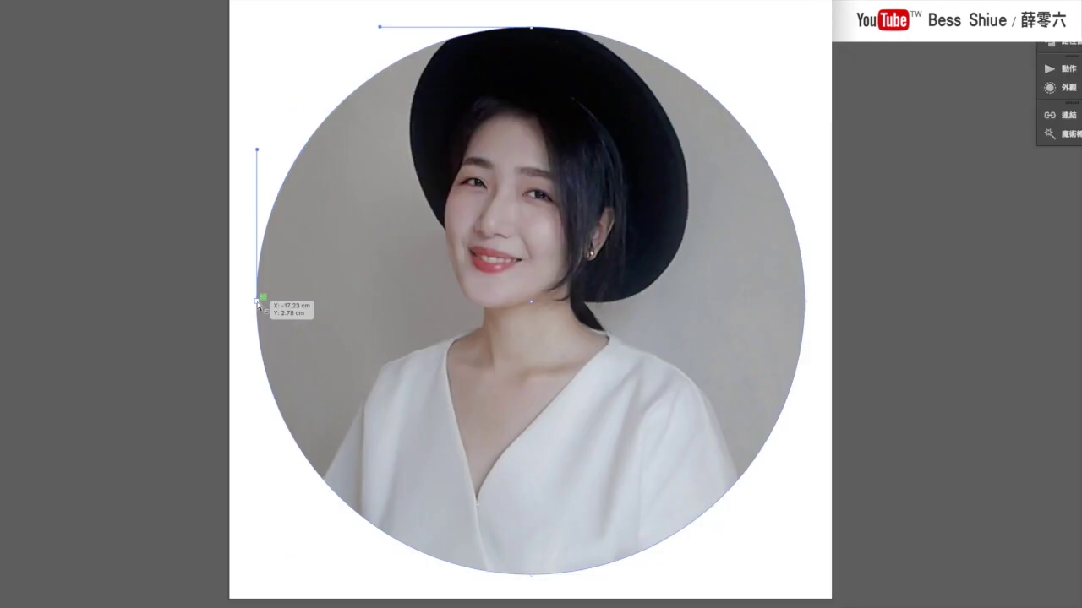
{"action": "left_click_drag", "start_coordinate": [257, 302], "coordinate": [351, 306]}
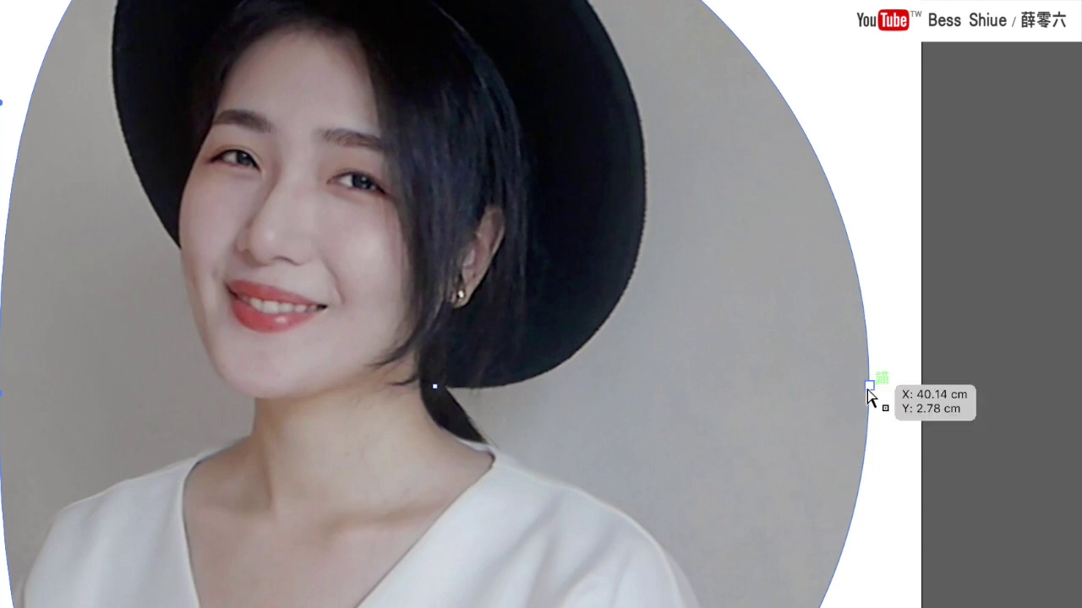
{"action": "left_click_drag", "start_coordinate": [869, 387], "coordinate": [646, 378]}
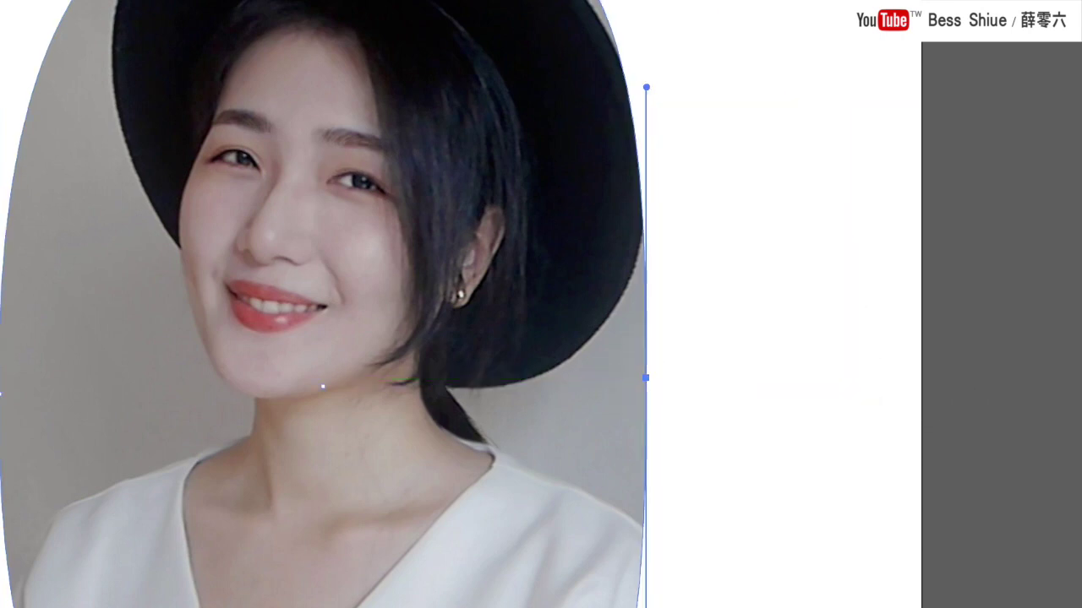
{"action": "left_click", "coordinate": [934, 336]}
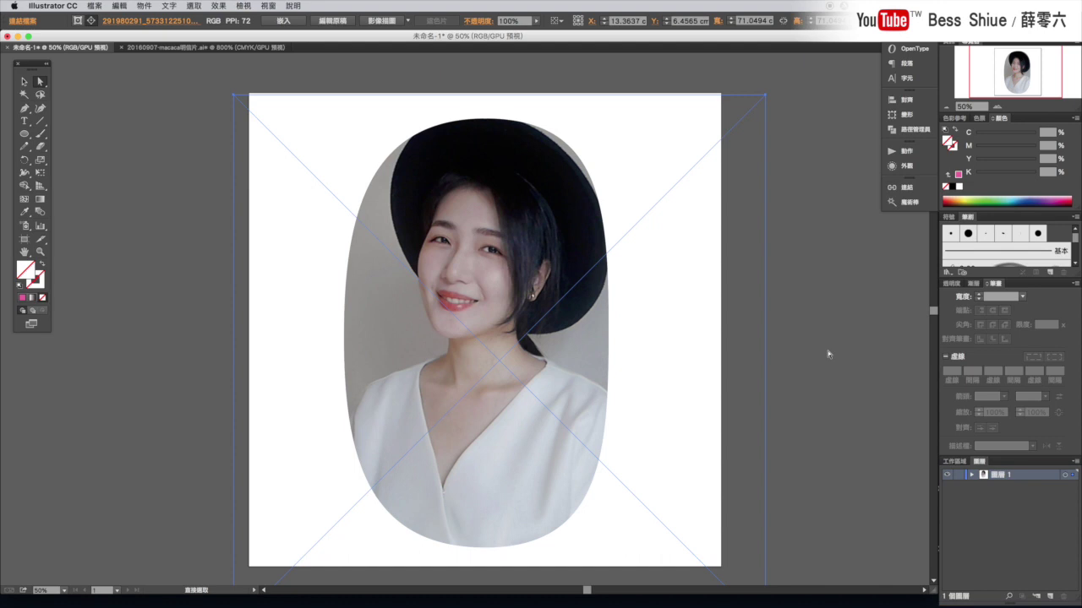
- Drag the photo upward within the oval clipping mask to reposition it
{"action": "mouse_move", "coordinate": [517, 323]}
{"action": "left_mouse_down"}
{"action": "mouse_move", "coordinate": [517, 257]}
{"action": "mouse_move", "coordinate": [504, 253]}
{"action": "mouse_move", "coordinate": [511, 315]}
{"action": "left_mouse_up"}
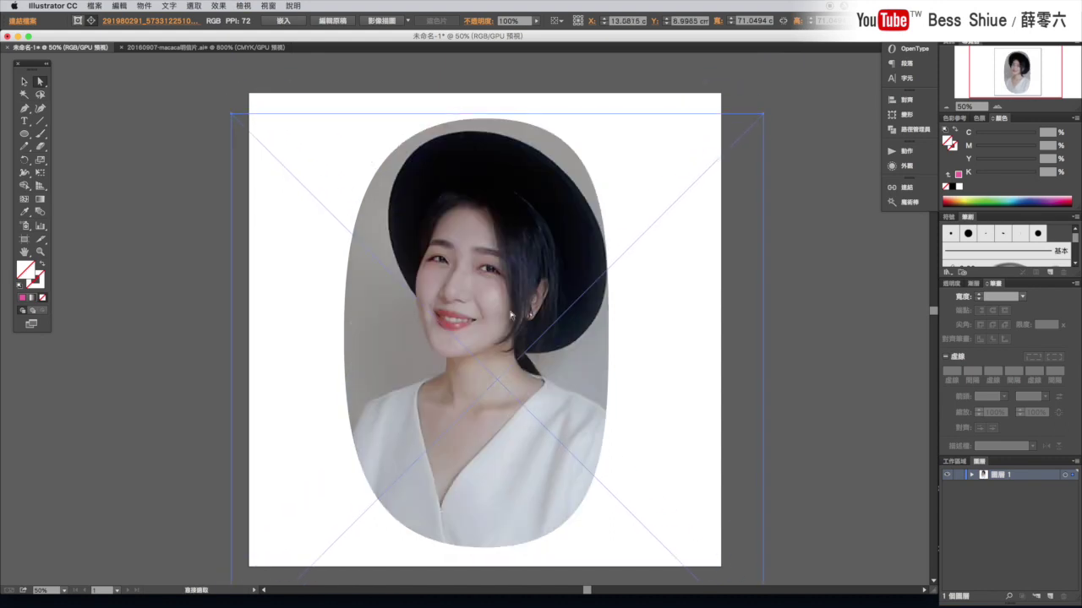
{"action": "left_click_drag", "start_coordinate": [512, 315], "coordinate": [514, 314]}
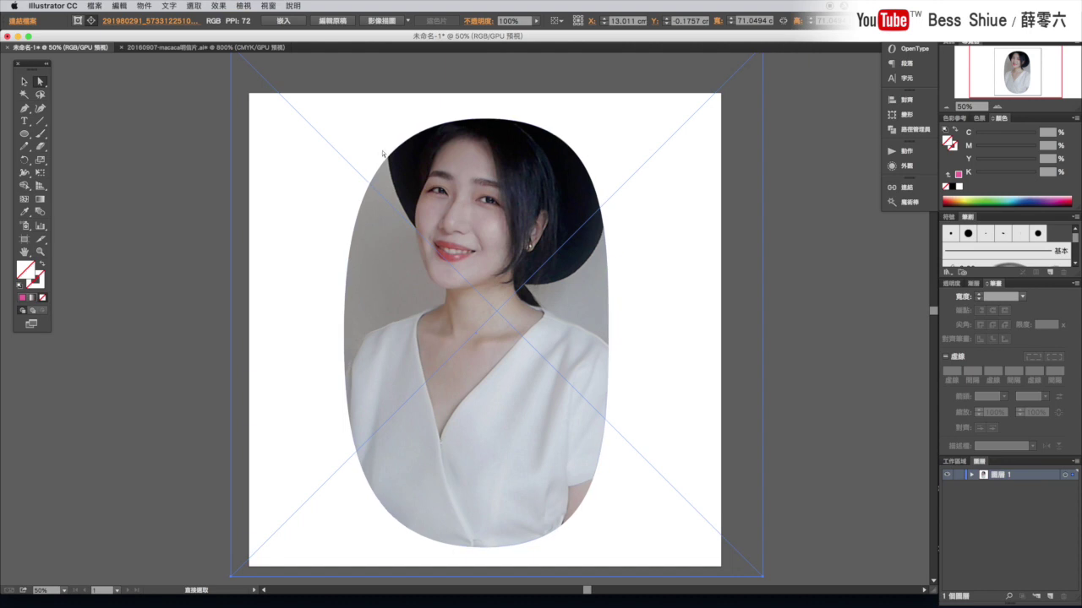
{"action": "left_click_drag", "start_coordinate": [502, 187], "coordinate": [504, 148]}
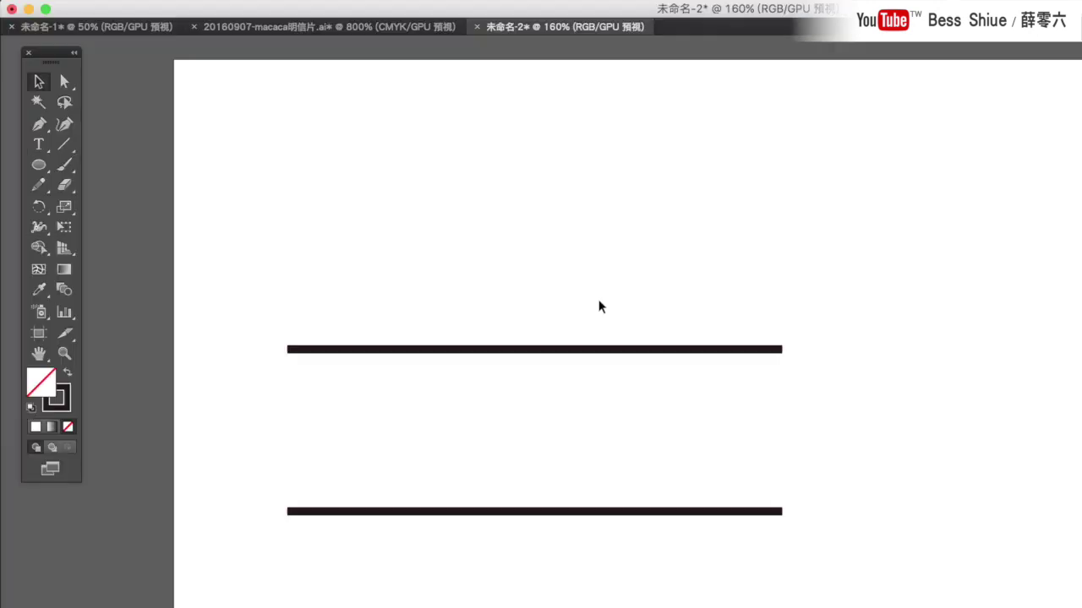
- Stretch the top line far right by its bounding box, thickening it to 7.767 pt, then select the bottom line
{"action": "left_click_drag", "start_coordinate": [374, 217], "coordinate": [380, 273]}
{"action": "left_click_drag", "start_coordinate": [609, 389], "coordinate": [610, 387]}
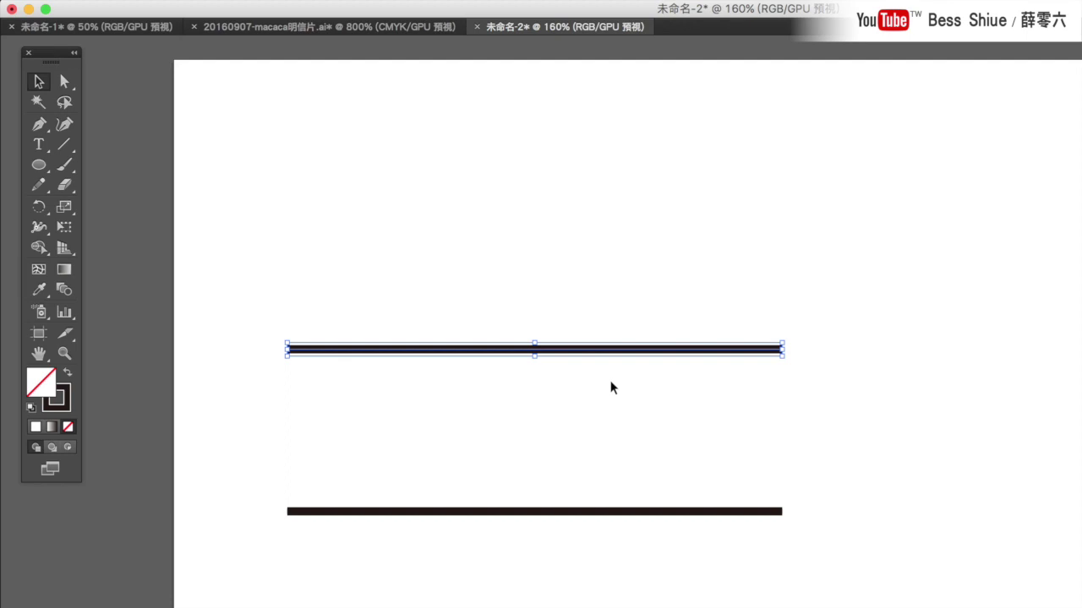
{"action": "left_click", "coordinate": [607, 296]}
{"action": "left_click", "coordinate": [37, 82]}
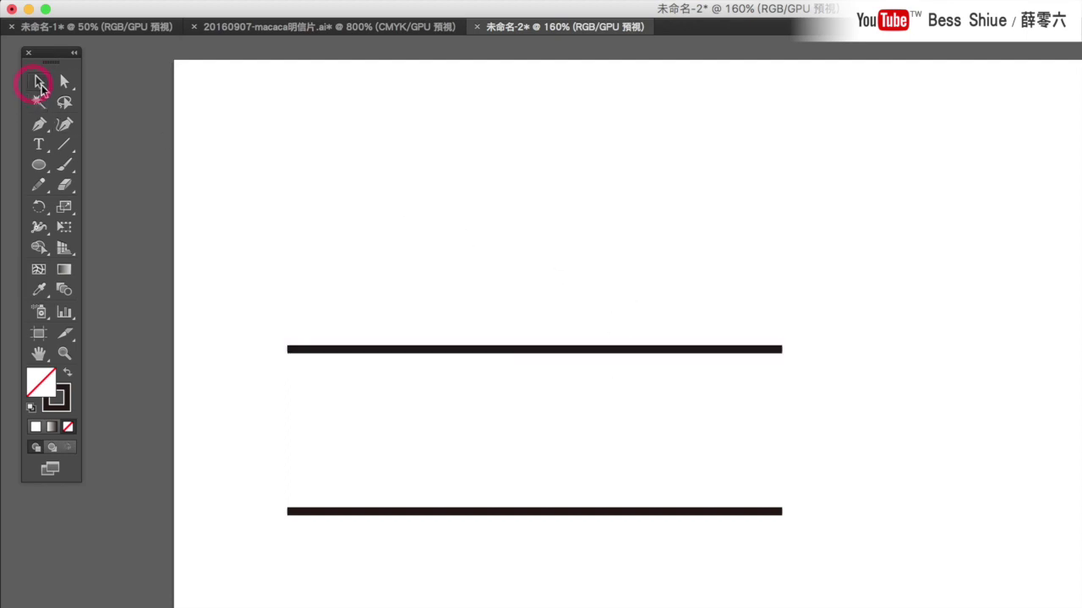
{"action": "left_click_drag", "start_coordinate": [623, 379], "coordinate": [623, 346]}
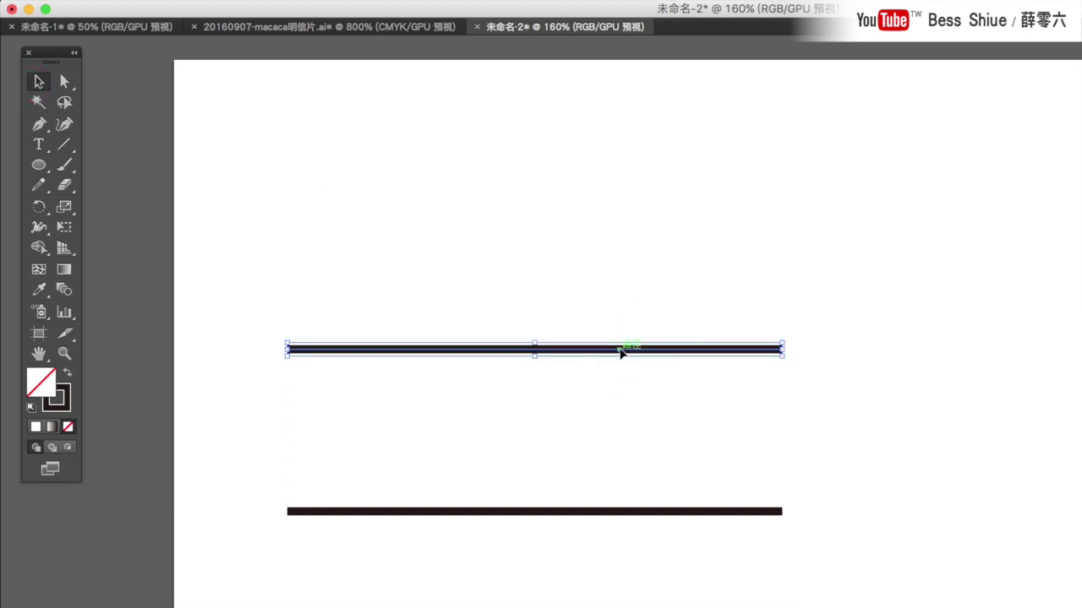
{"action": "left_click_drag", "start_coordinate": [786, 351], "coordinate": [893, 354]}
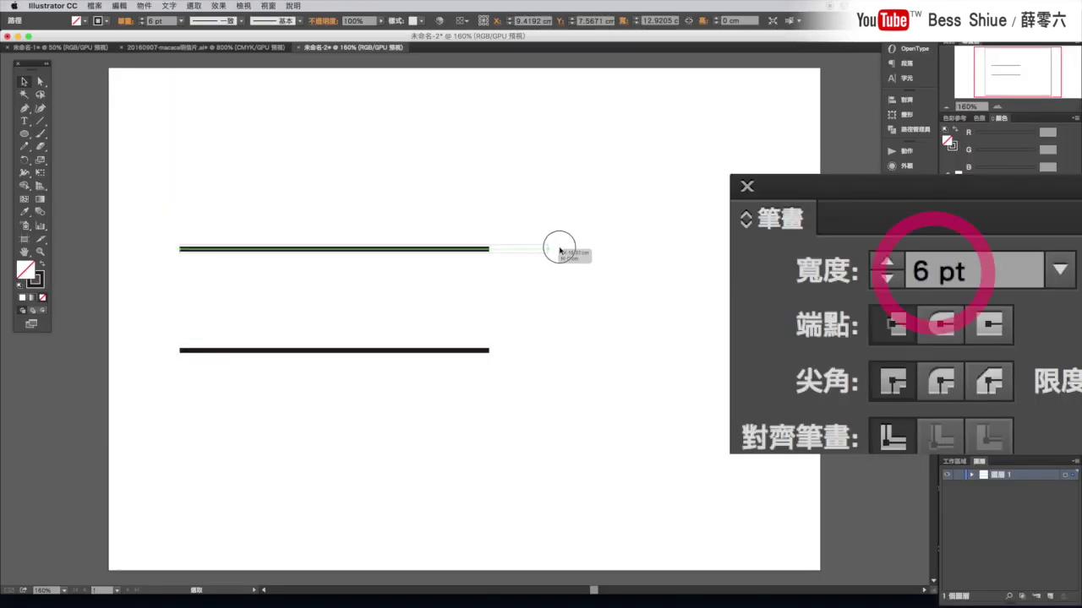
{"action": "left_click_drag", "start_coordinate": [558, 250], "coordinate": [699, 250]}
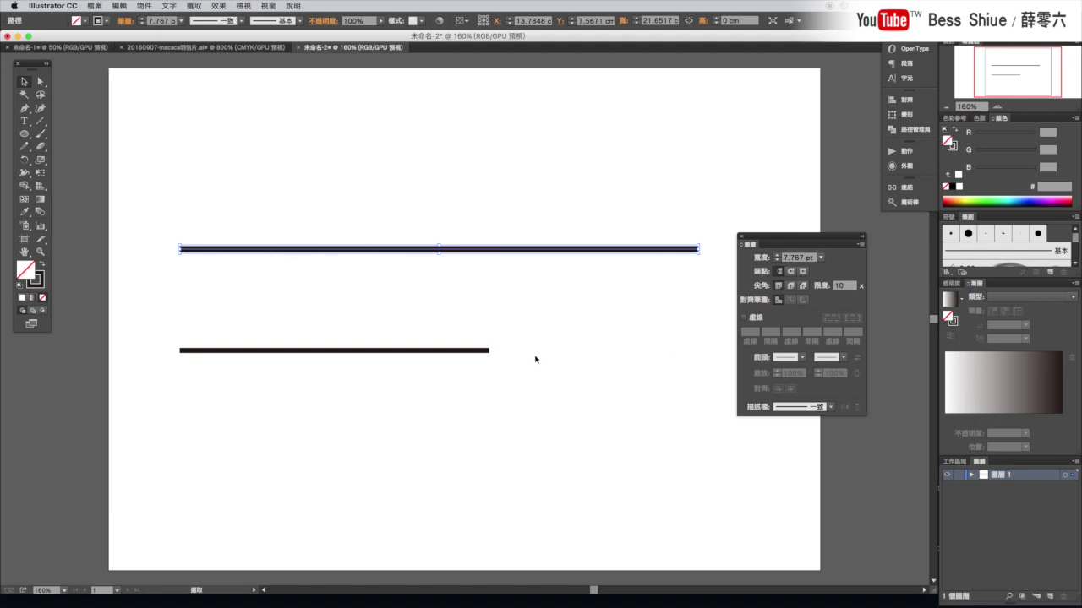
{"action": "left_click_drag", "start_coordinate": [475, 337], "coordinate": [453, 376]}
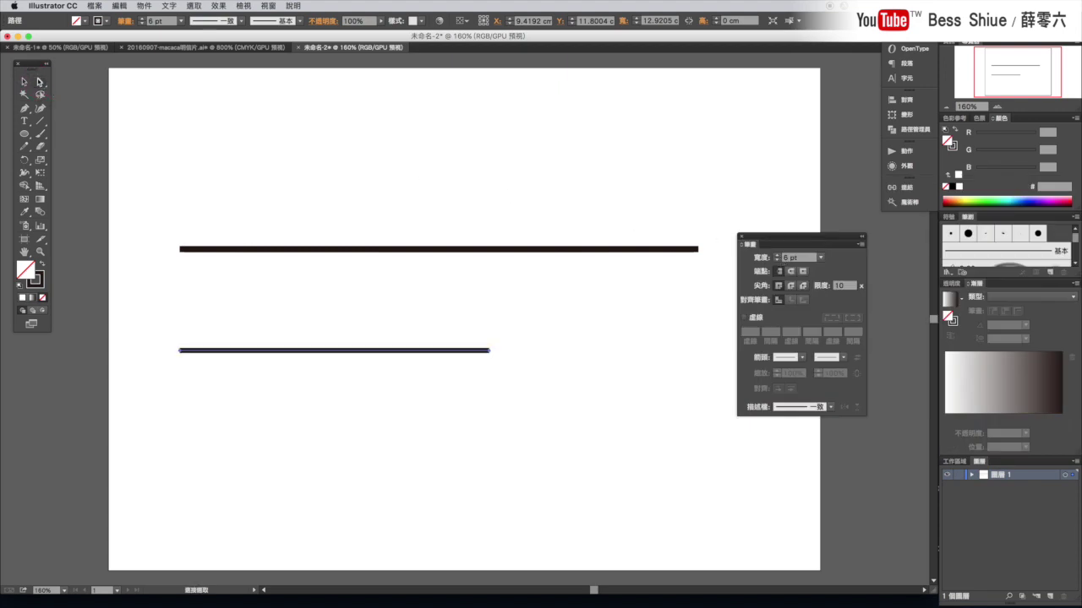
- Drag the bottom line's right anchor right, then far left, leaving a short 6 pt stub
{"action": "left_click", "coordinate": [489, 350]}
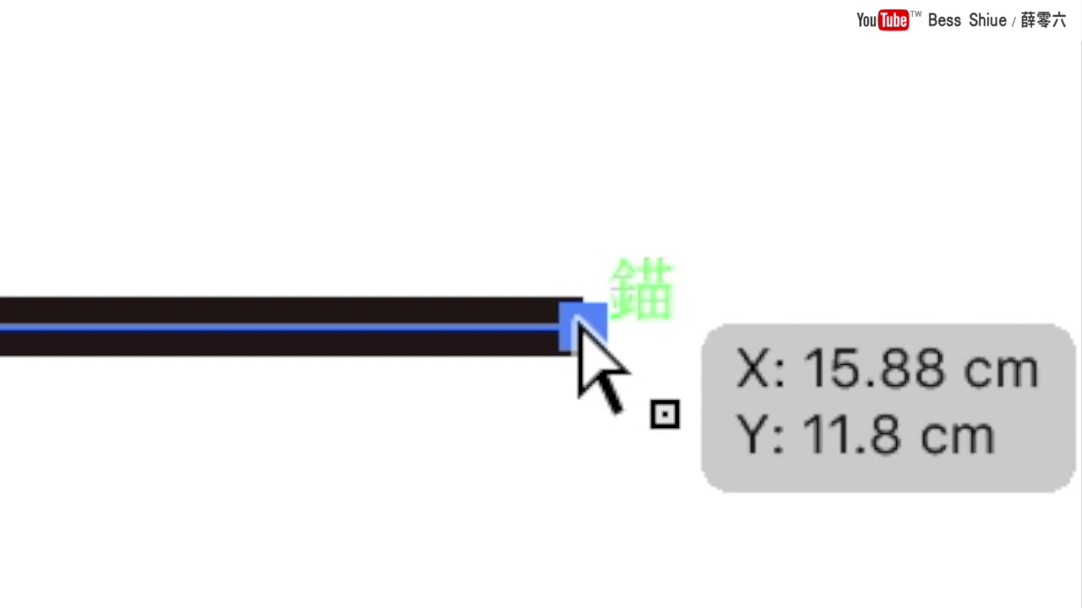
{"action": "left_click", "coordinate": [579, 324]}
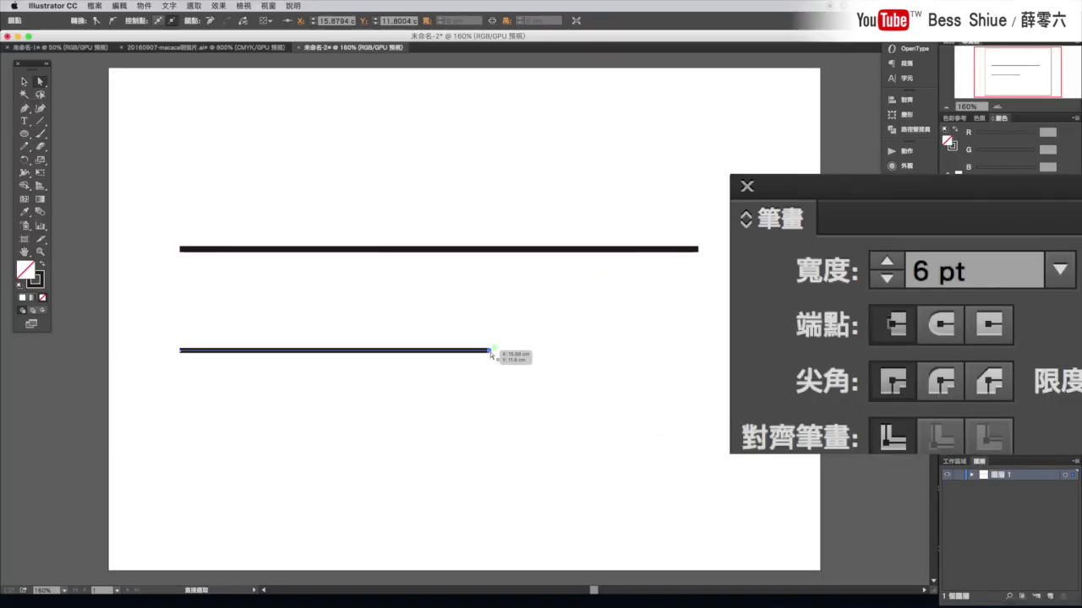
{"action": "left_click_drag", "start_coordinate": [489, 350], "coordinate": [702, 357]}
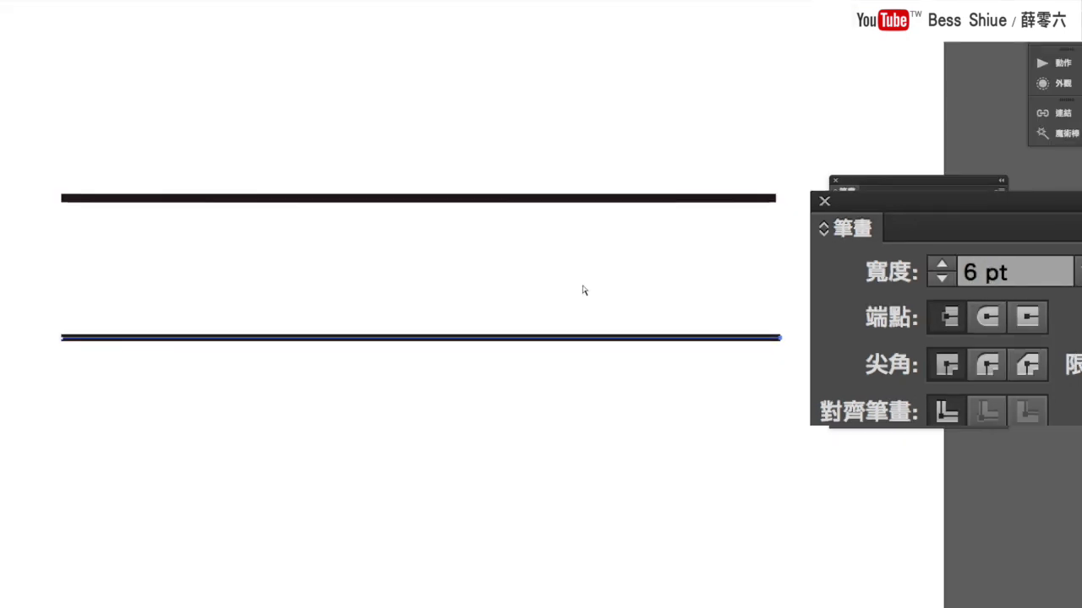
{"action": "left_click", "coordinate": [780, 339]}
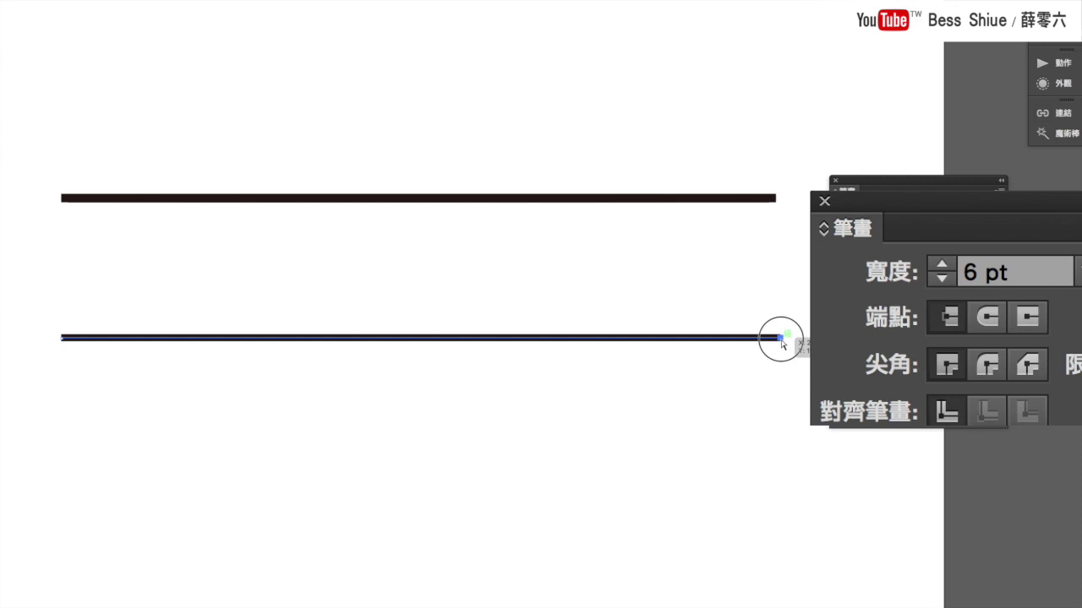
{"action": "left_click_drag", "start_coordinate": [780, 338], "coordinate": [123, 339]}
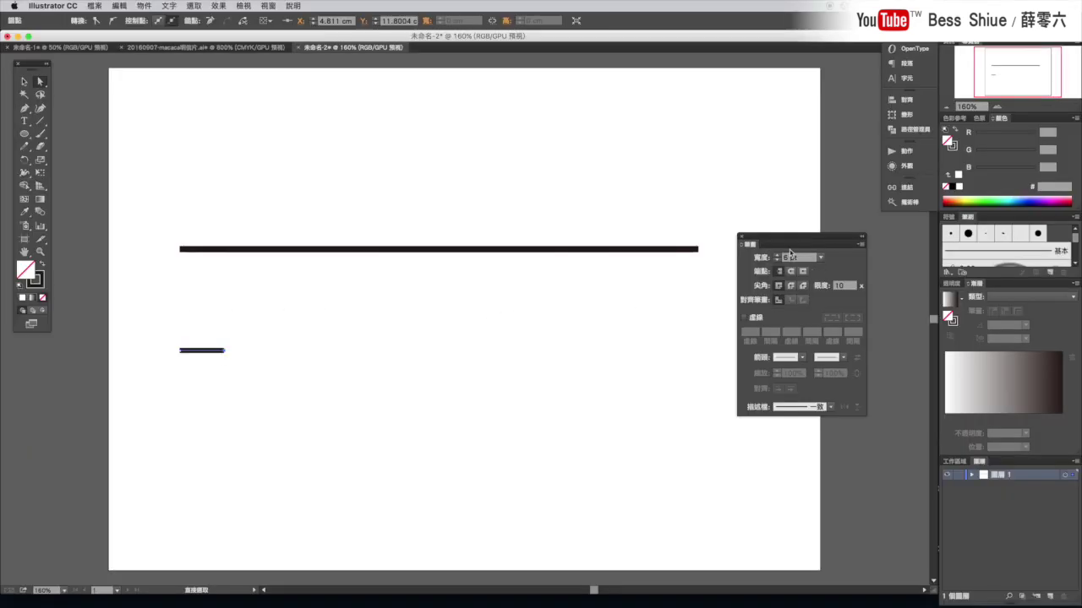
{"action": "mouse_move", "coordinate": [793, 240]}
{"action": "left_mouse_down"}
{"action": "mouse_move", "coordinate": [539, 304]}
{"action": "mouse_move", "coordinate": [321, 324]}
{"action": "left_mouse_up"}
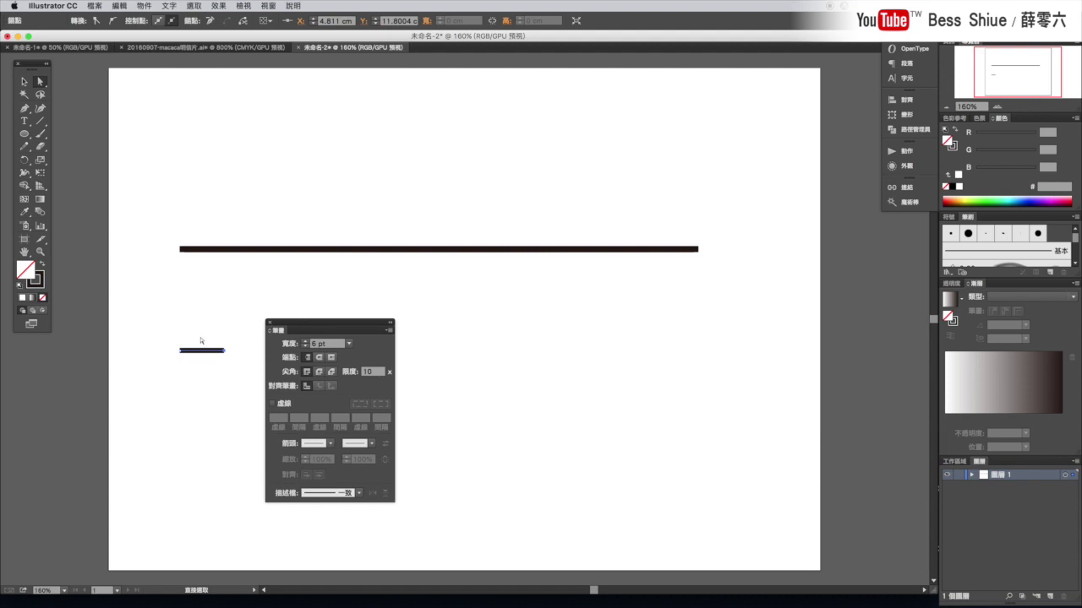